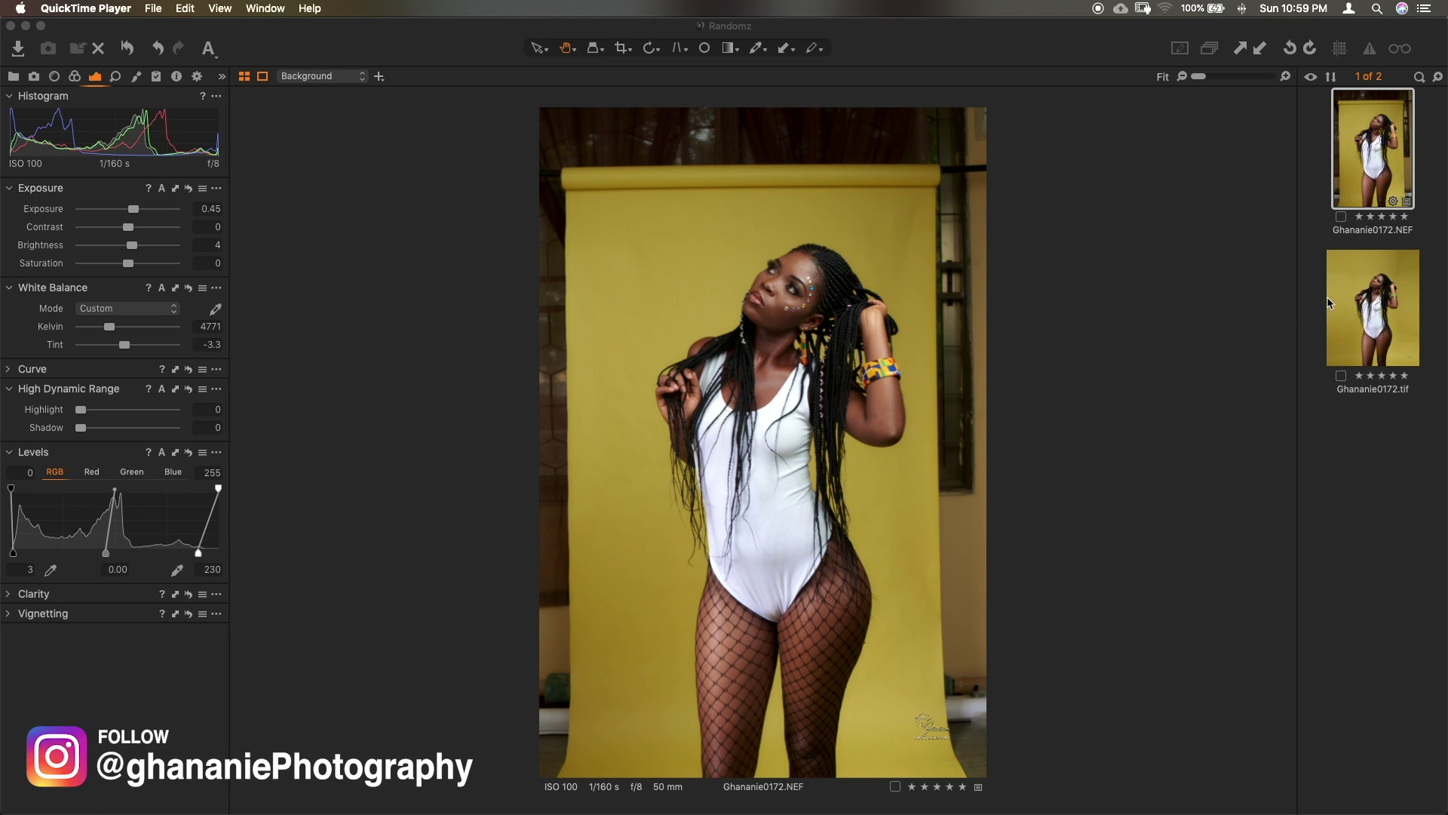
- Compare Ghananie0172.tif with the original NEF in Capture One, ending on the finished TIF
left_click(1367, 285)
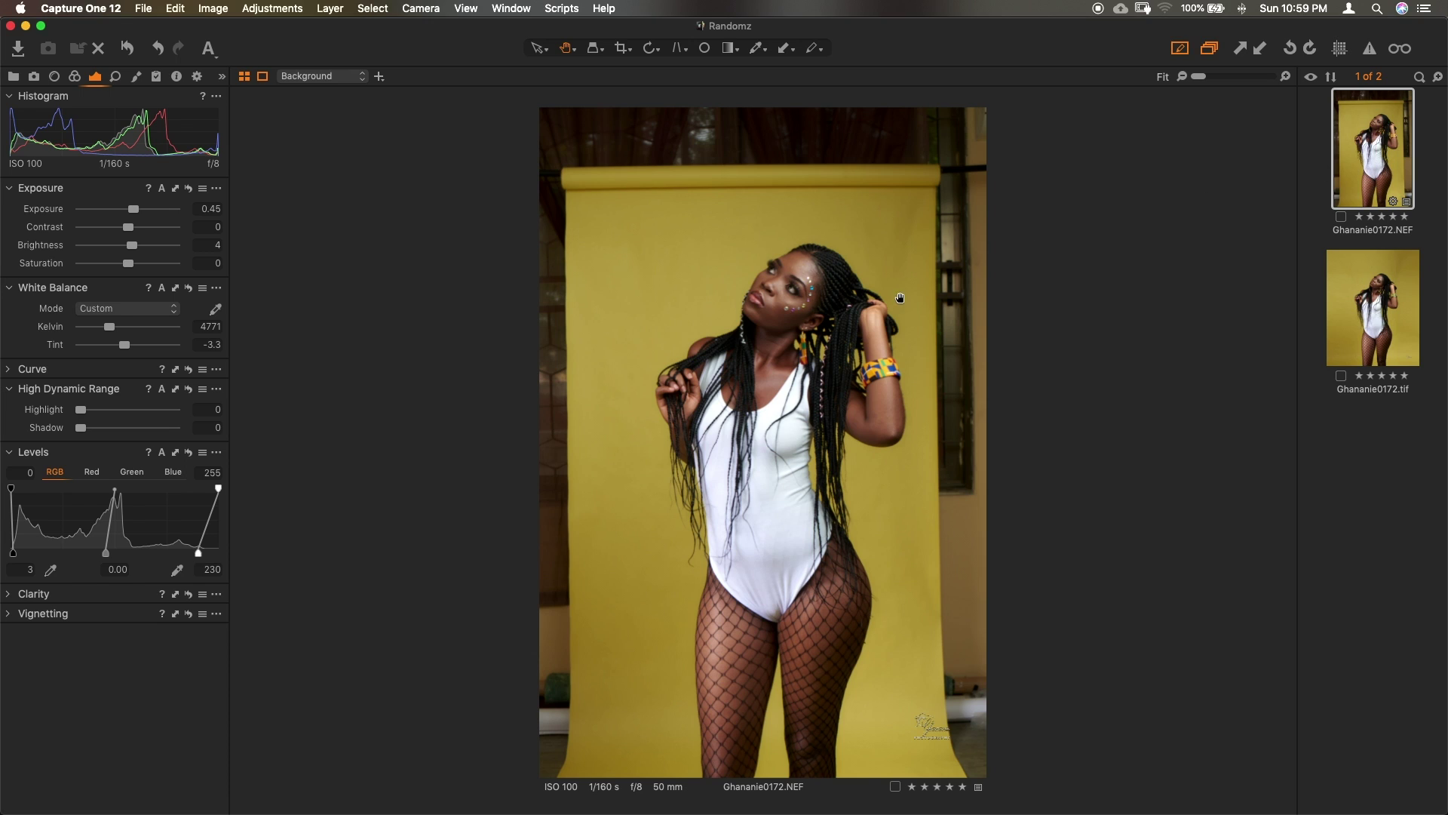
left_click(1346, 313)
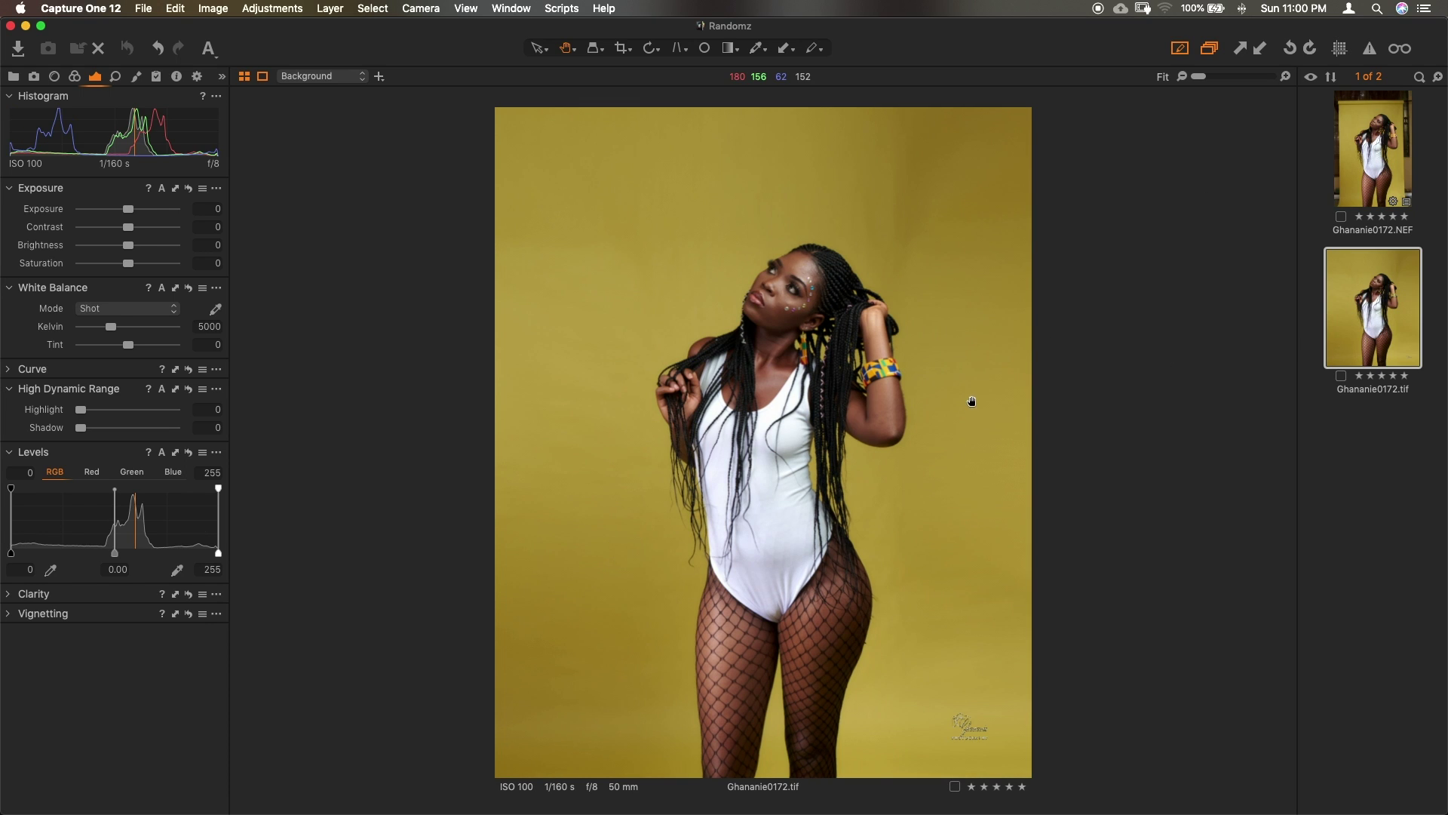
left_click(1374, 168)
left_click(1372, 320)
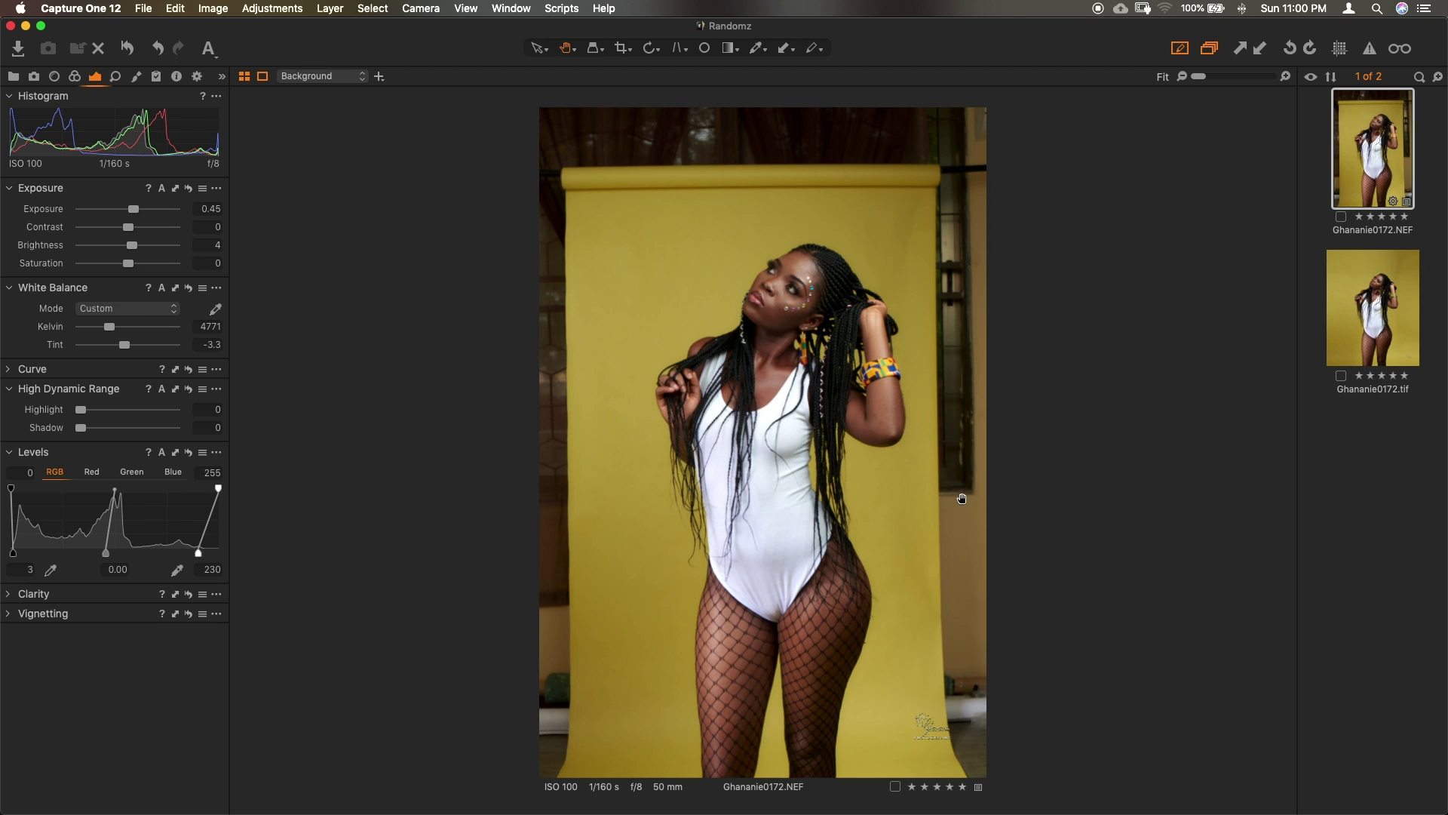
left_click(1338, 300)
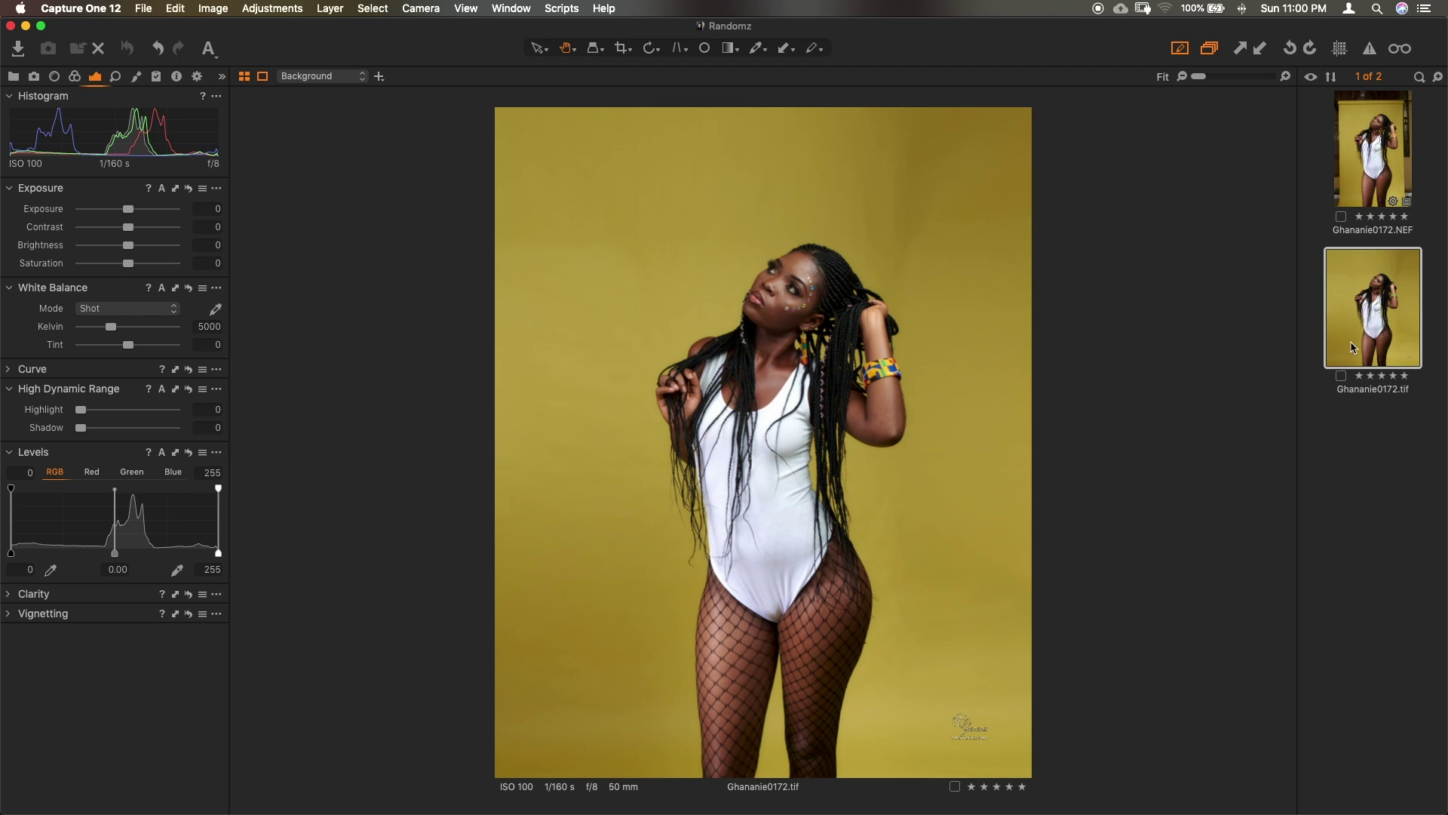
- Delete the TIF variant and send the NEF to Photoshop CC 2018 as an 8-bit TIFF variant
key("BackSpace")
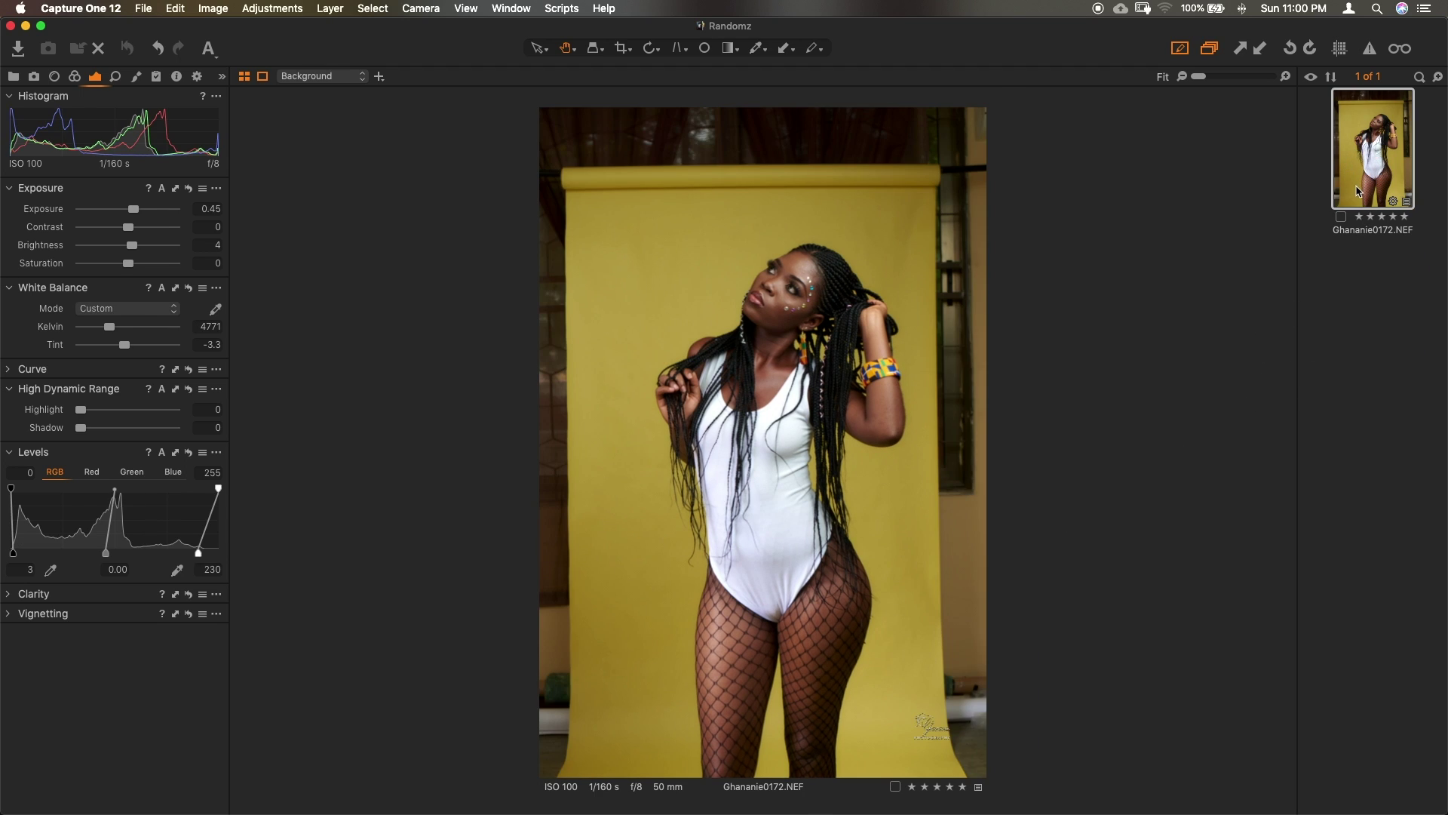
right_click(1374, 169)
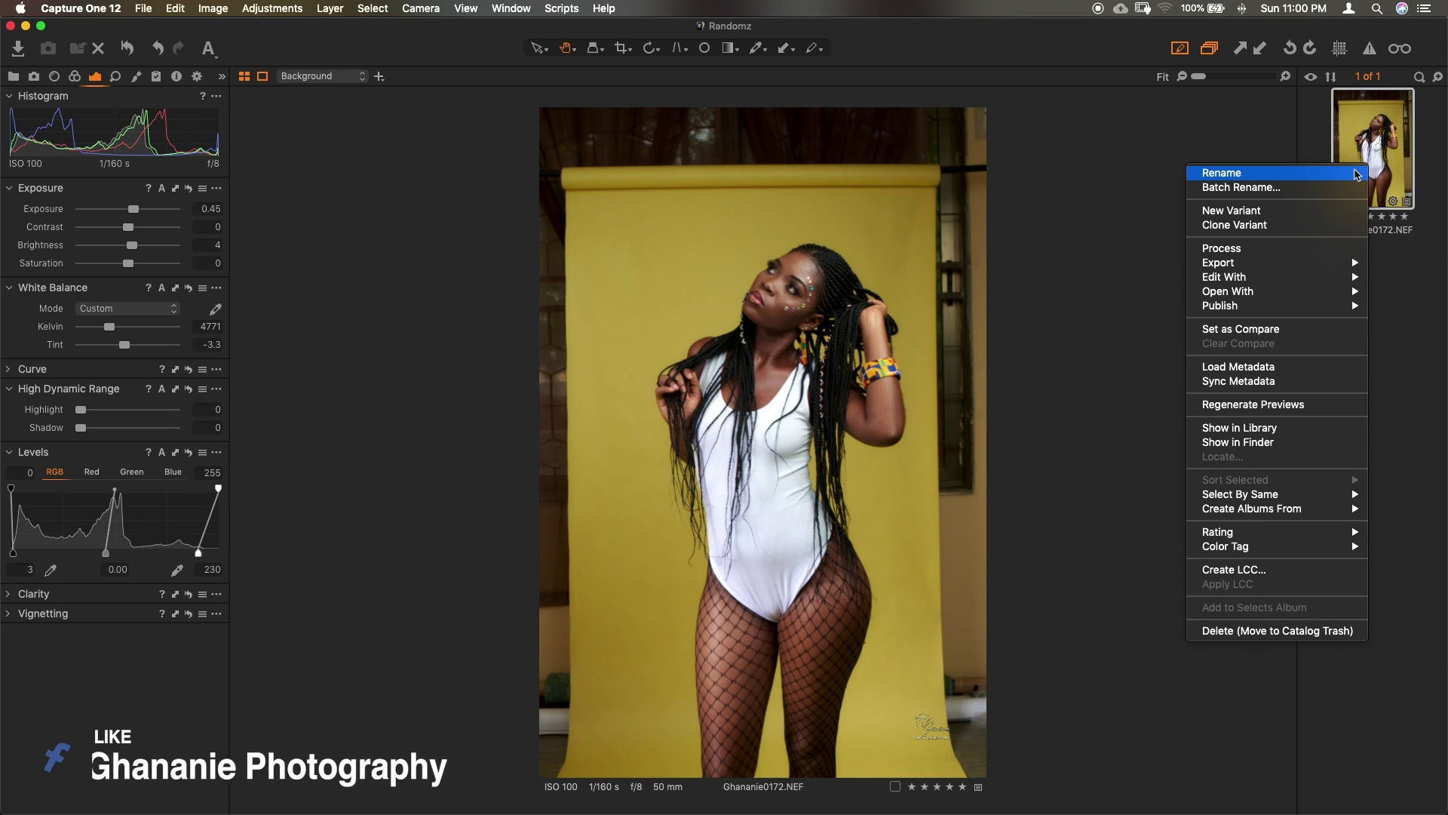
mouse_move(1245, 297)
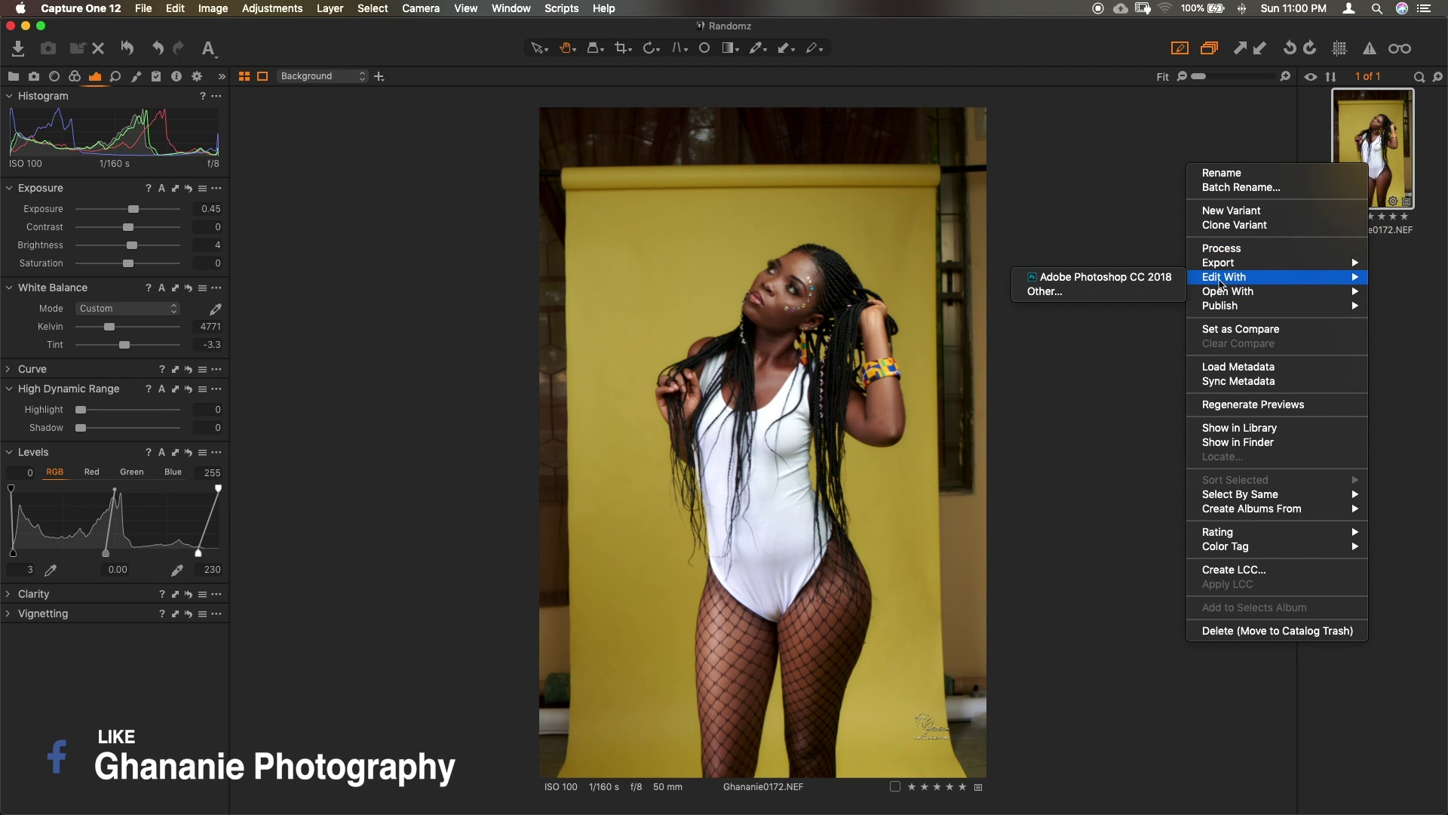
left_click(1101, 277)
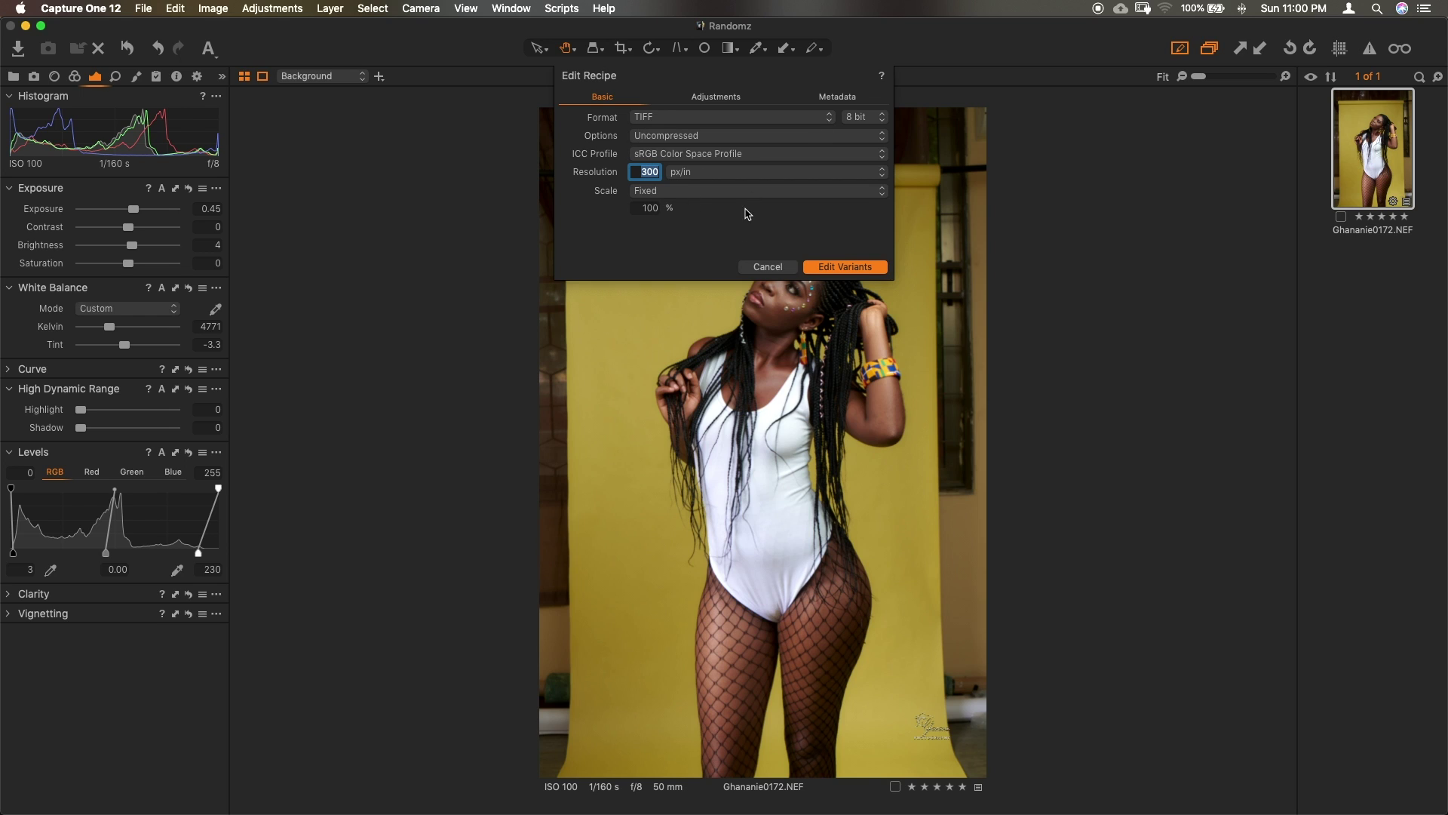
left_click(832, 267)
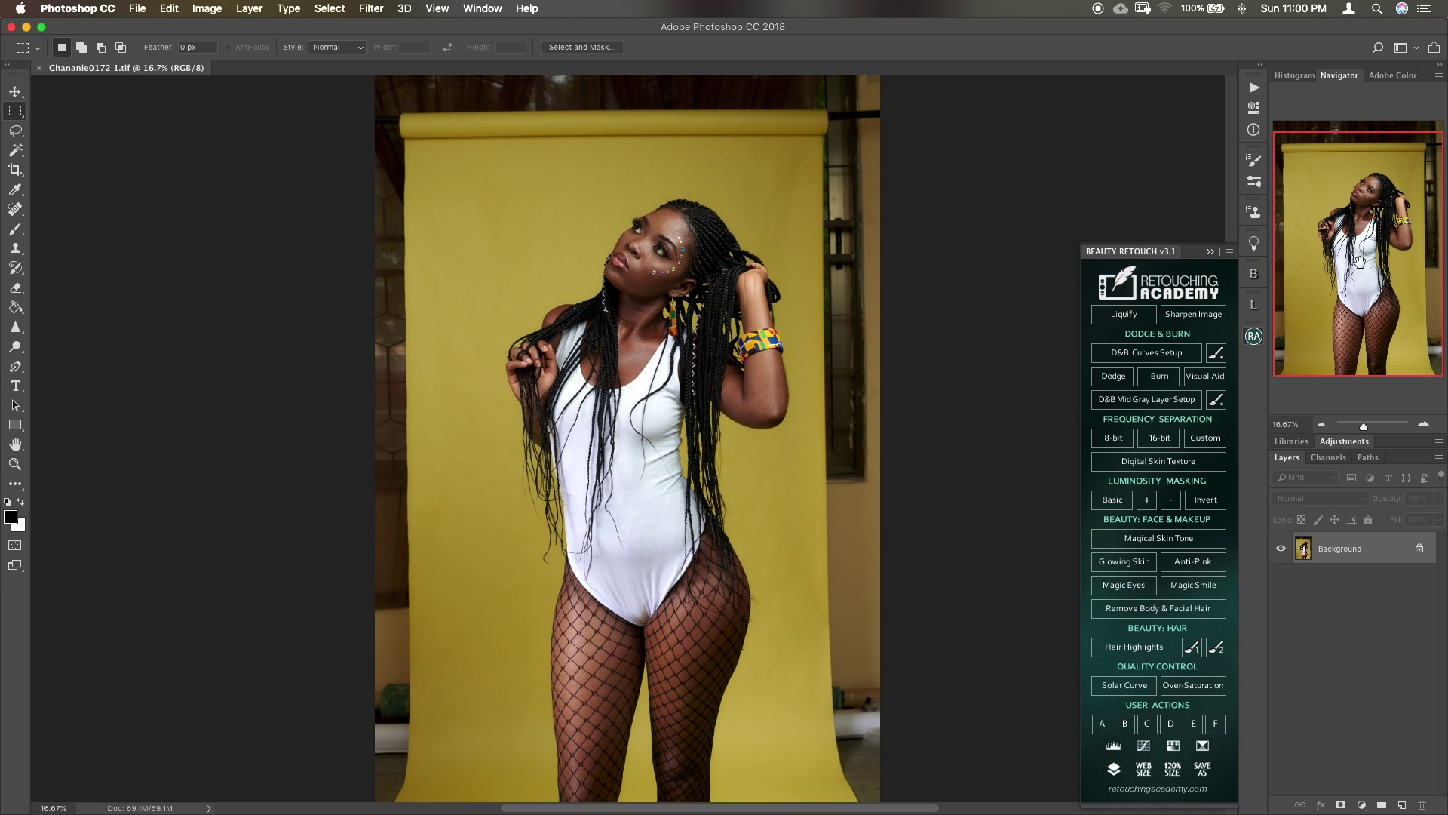
- Pan and zoom out to 12.5% so all of Ghananie0172 1.tif is visible
left_click_drag(773, 435, 794, 482)
key("super+minus")
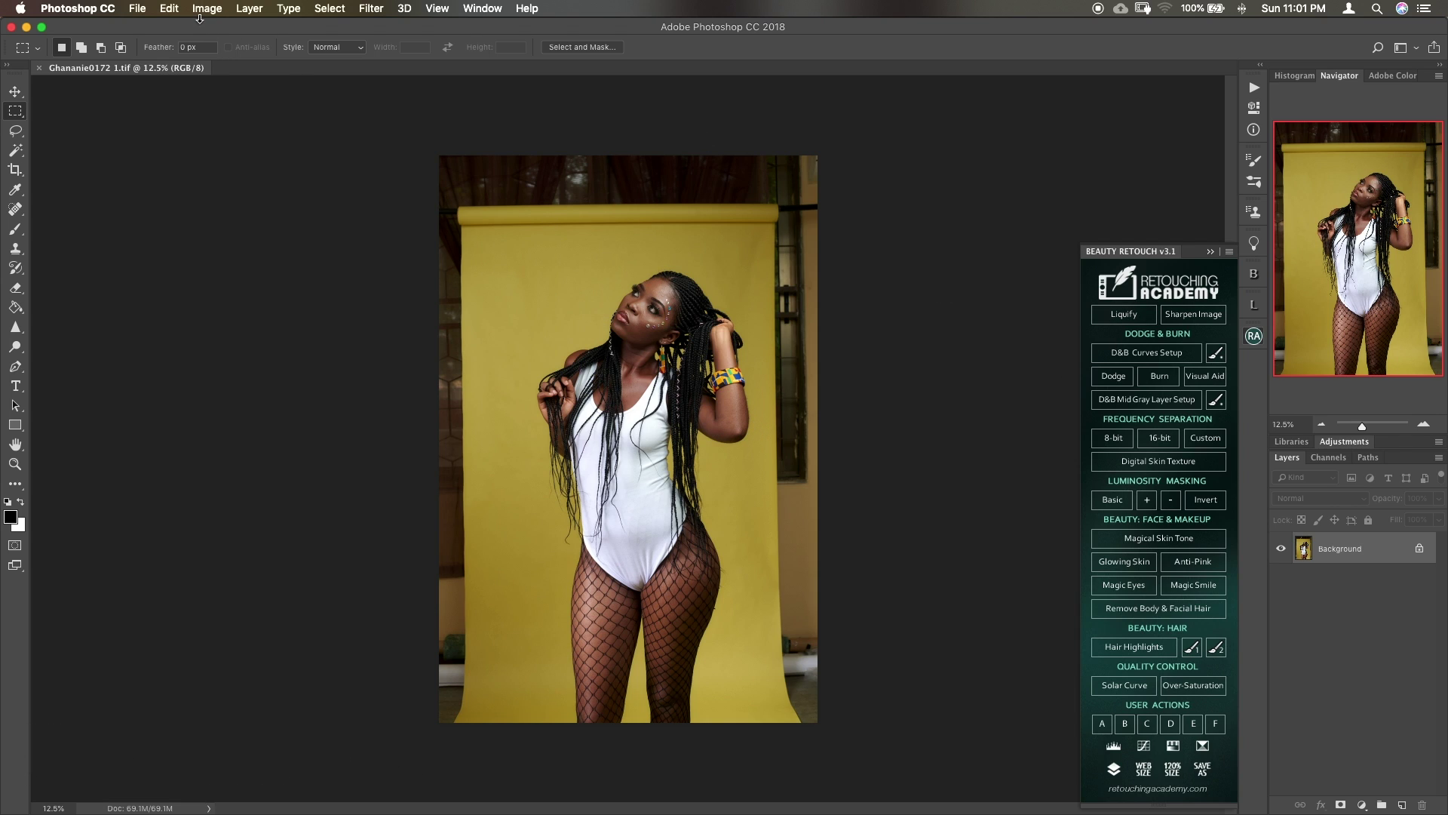
- Set Canvas Size width to 120 percent with the centre anchor
left_click(210, 8)
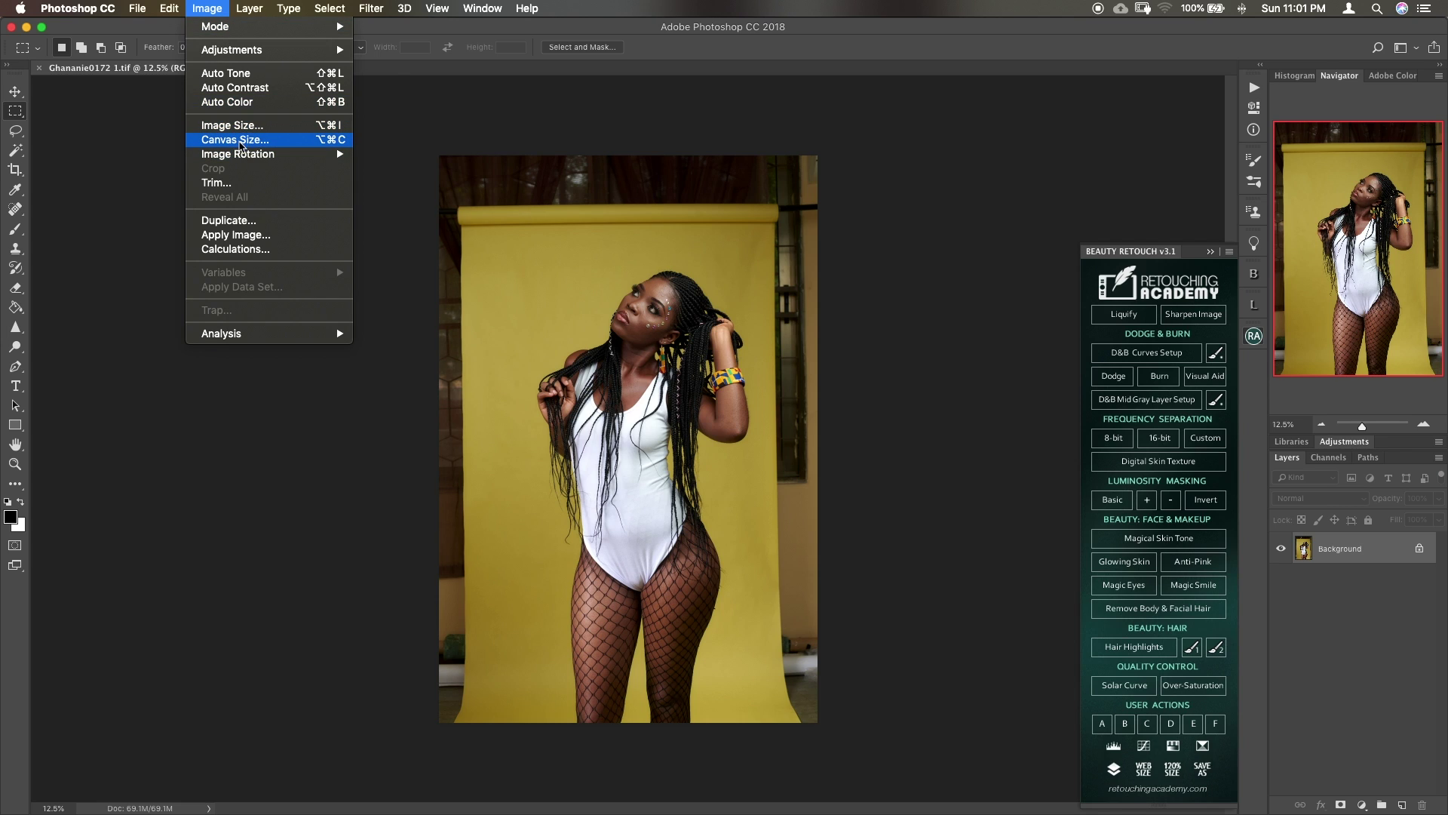
left_click(259, 141)
left_click_drag(241, 299, 331, 217)
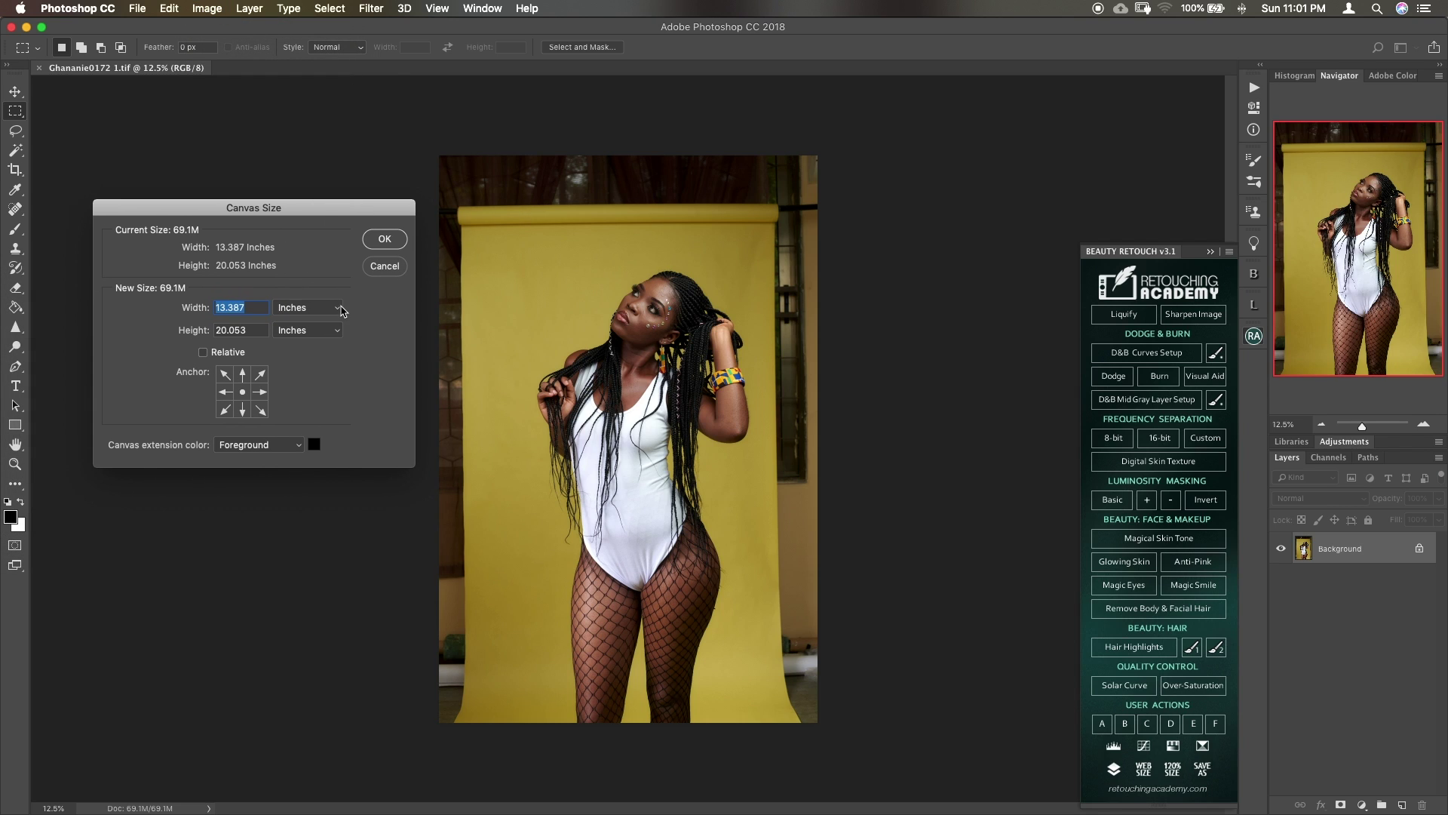
left_click(342, 308)
left_click(300, 280)
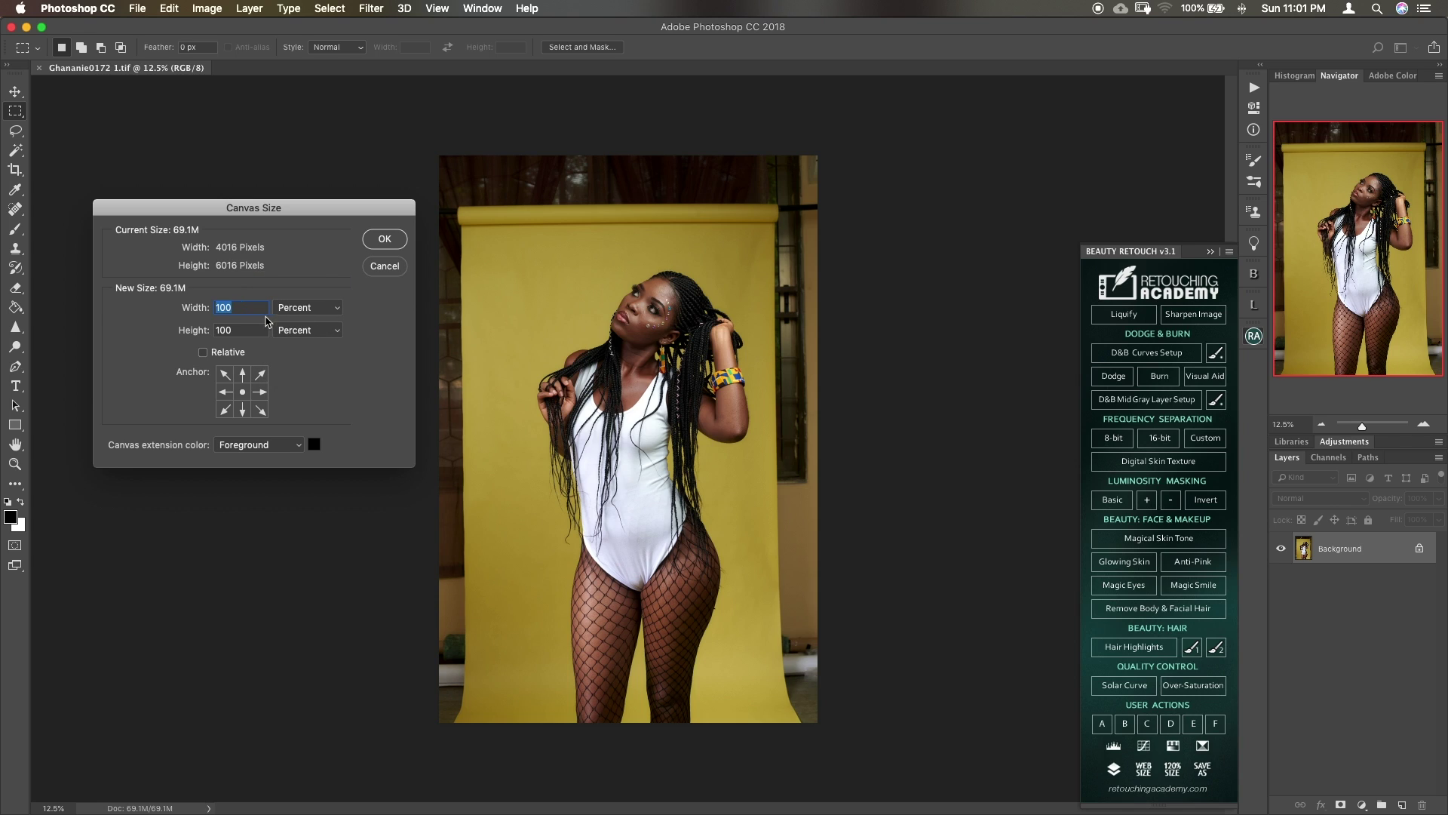
left_click(231, 309)
key("BackSpace")
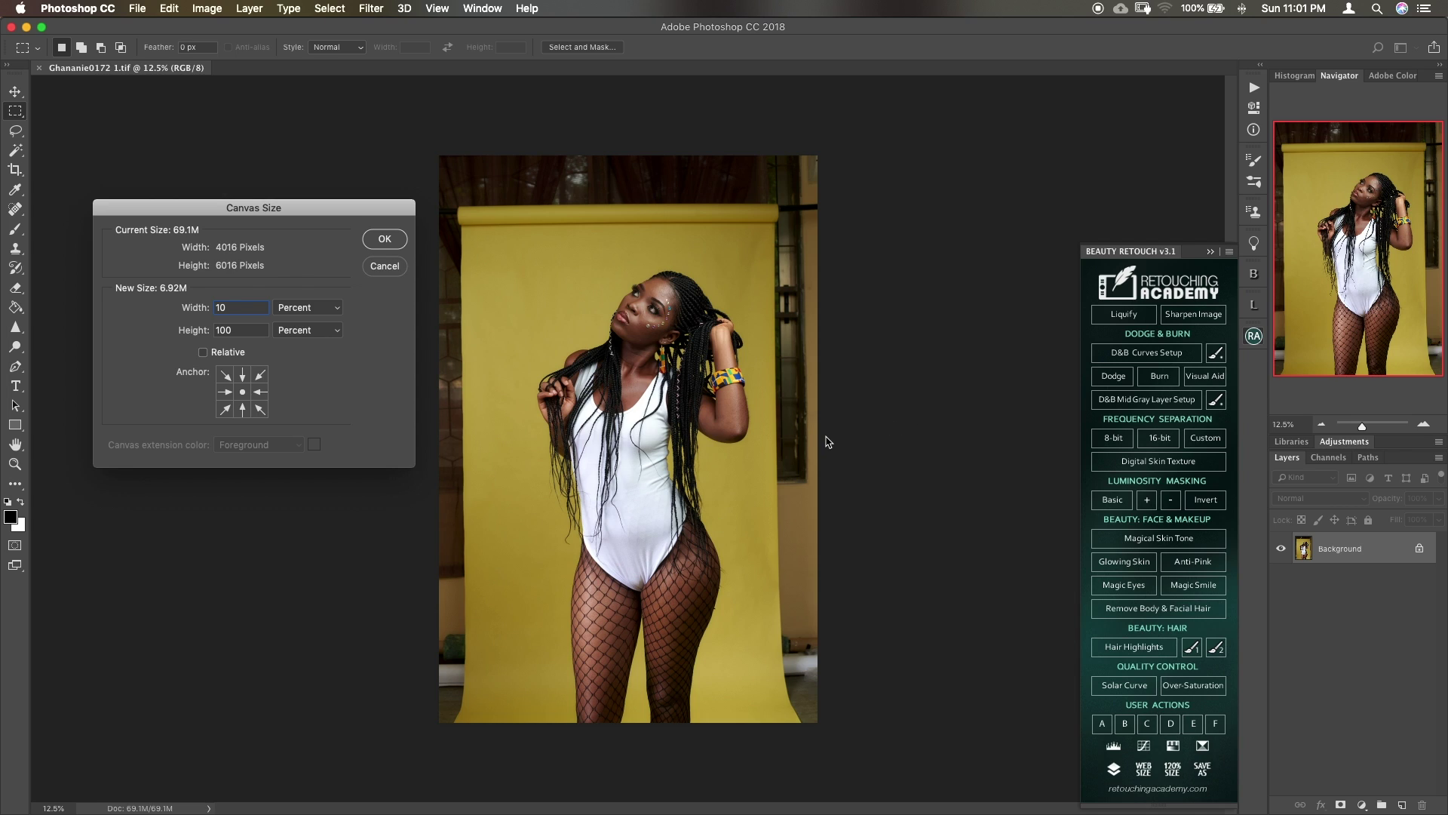
type("2")
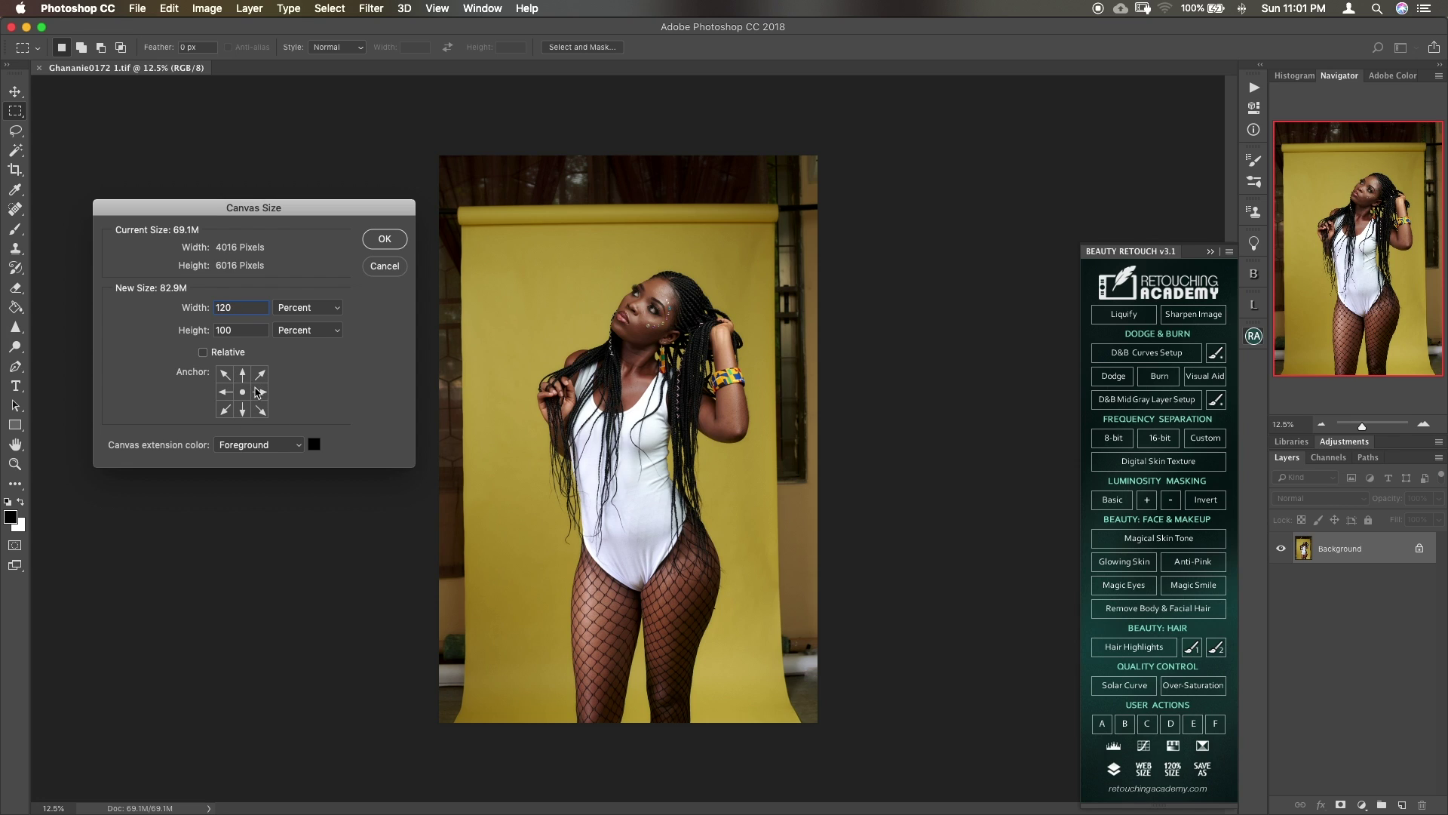
left_click(385, 240)
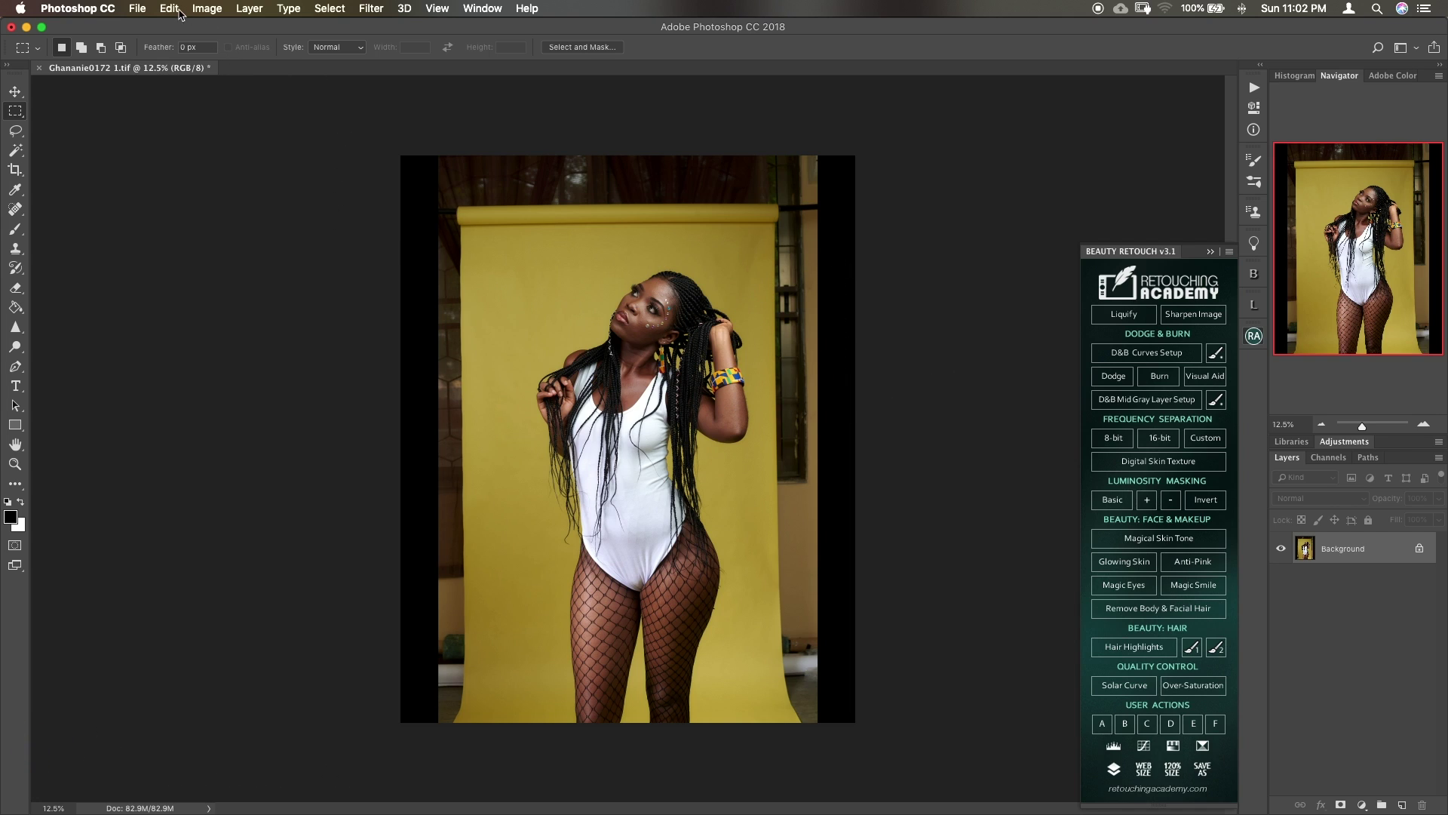
- Marquee a tall backdrop strip left of the model and Free Transform it to the left canvas edge
left_click(15, 112)
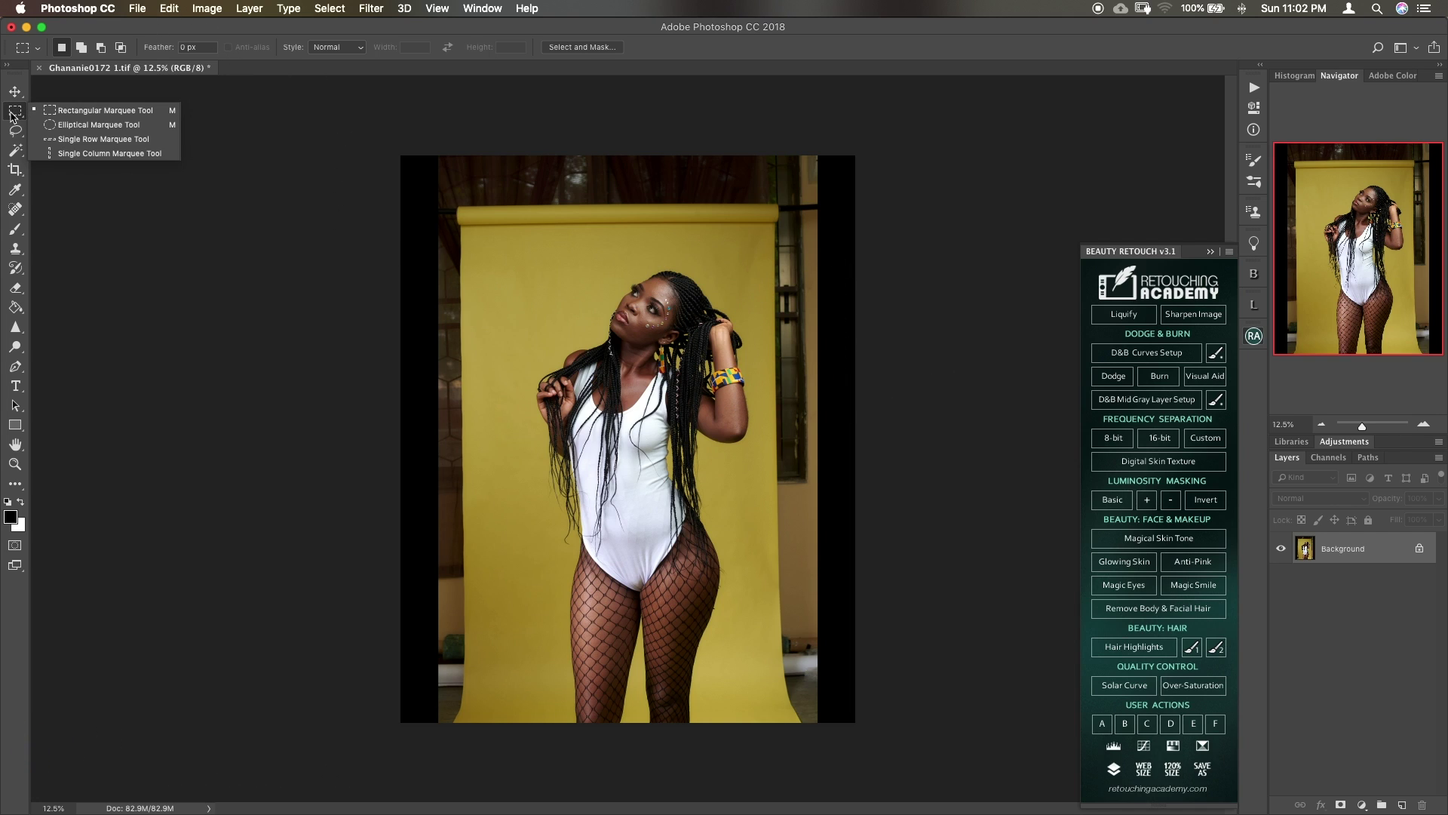
left_click(111, 113)
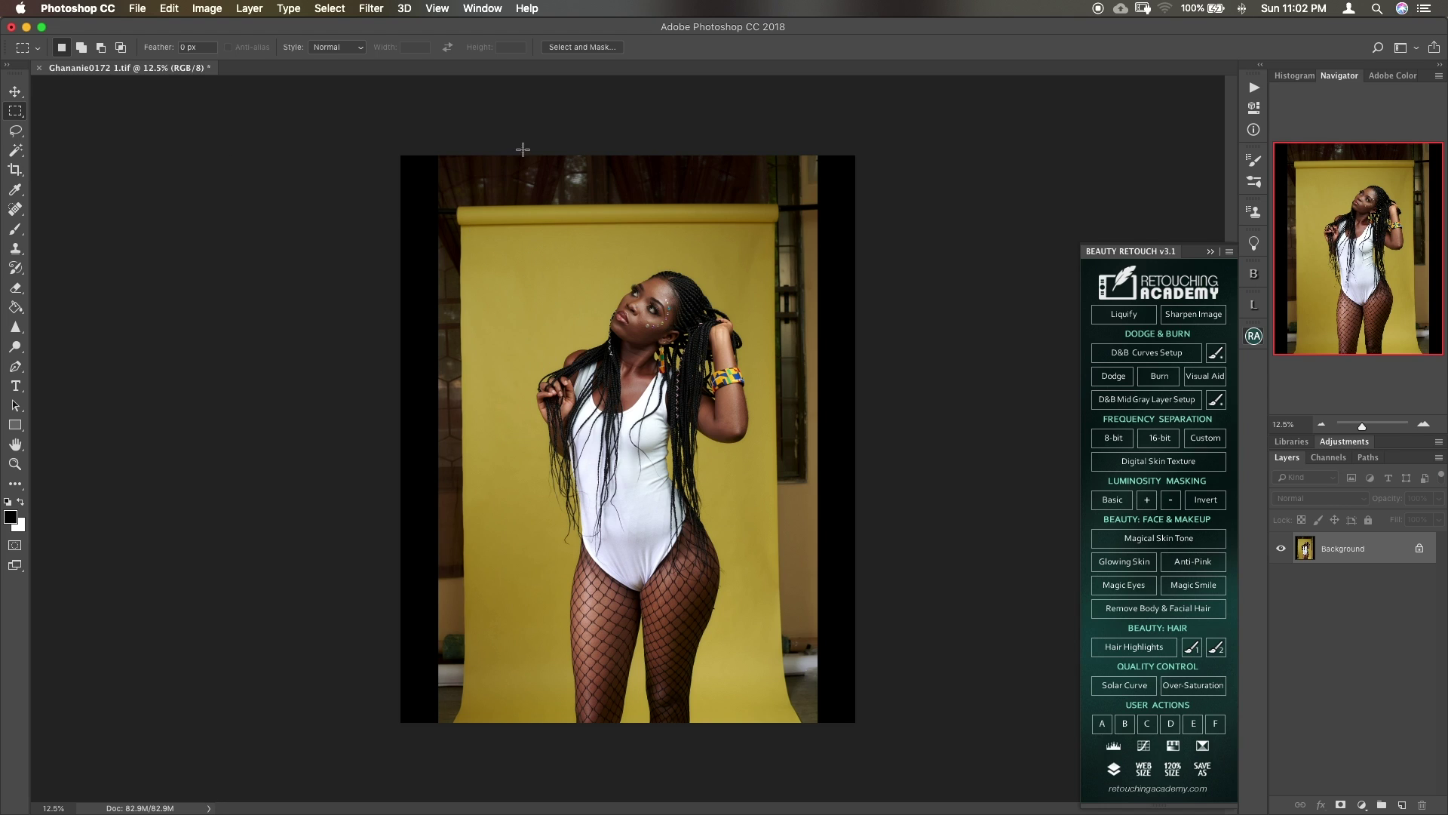
left_click_drag(527, 145, 467, 771)
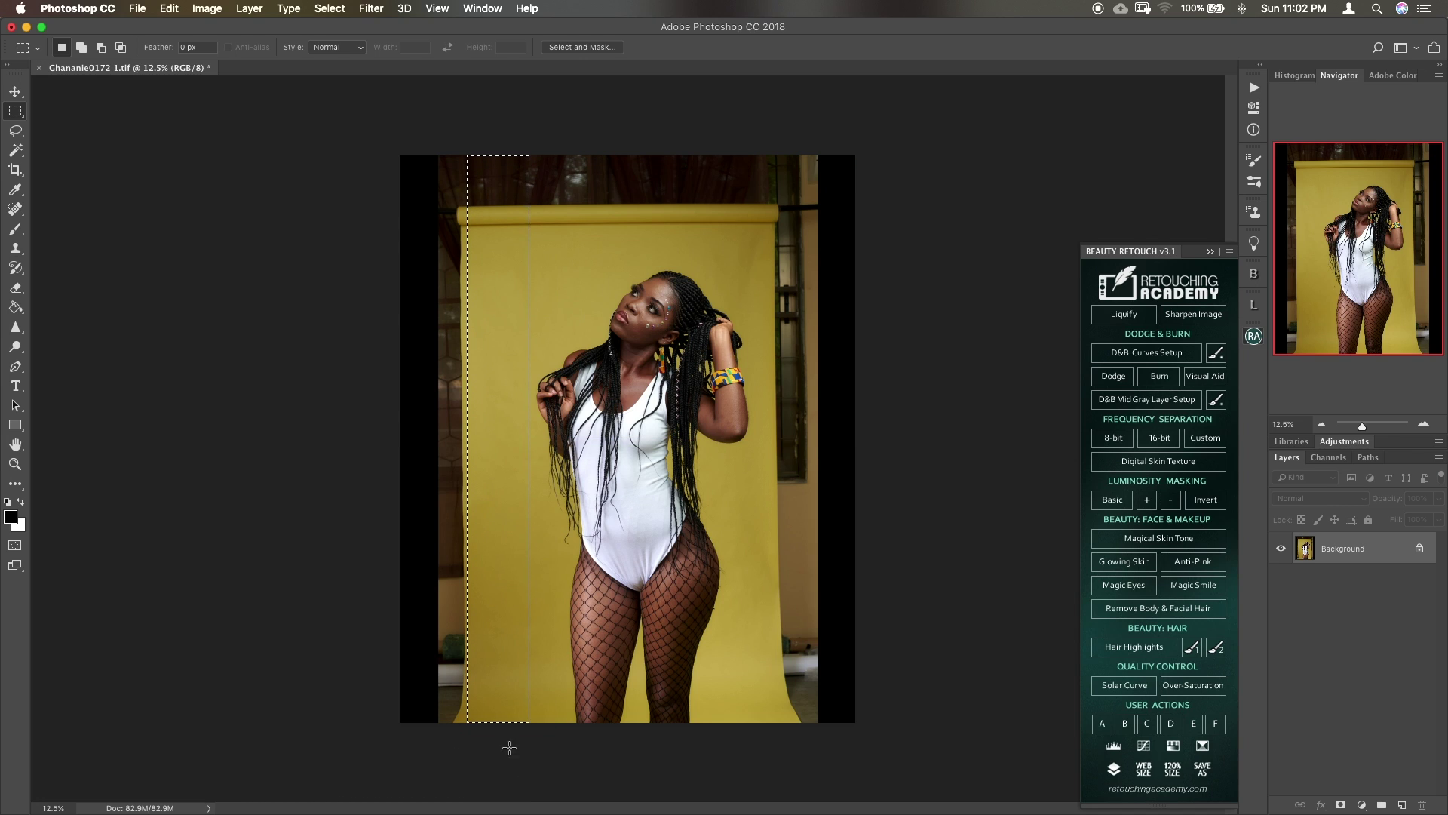
left_click(184, 14)
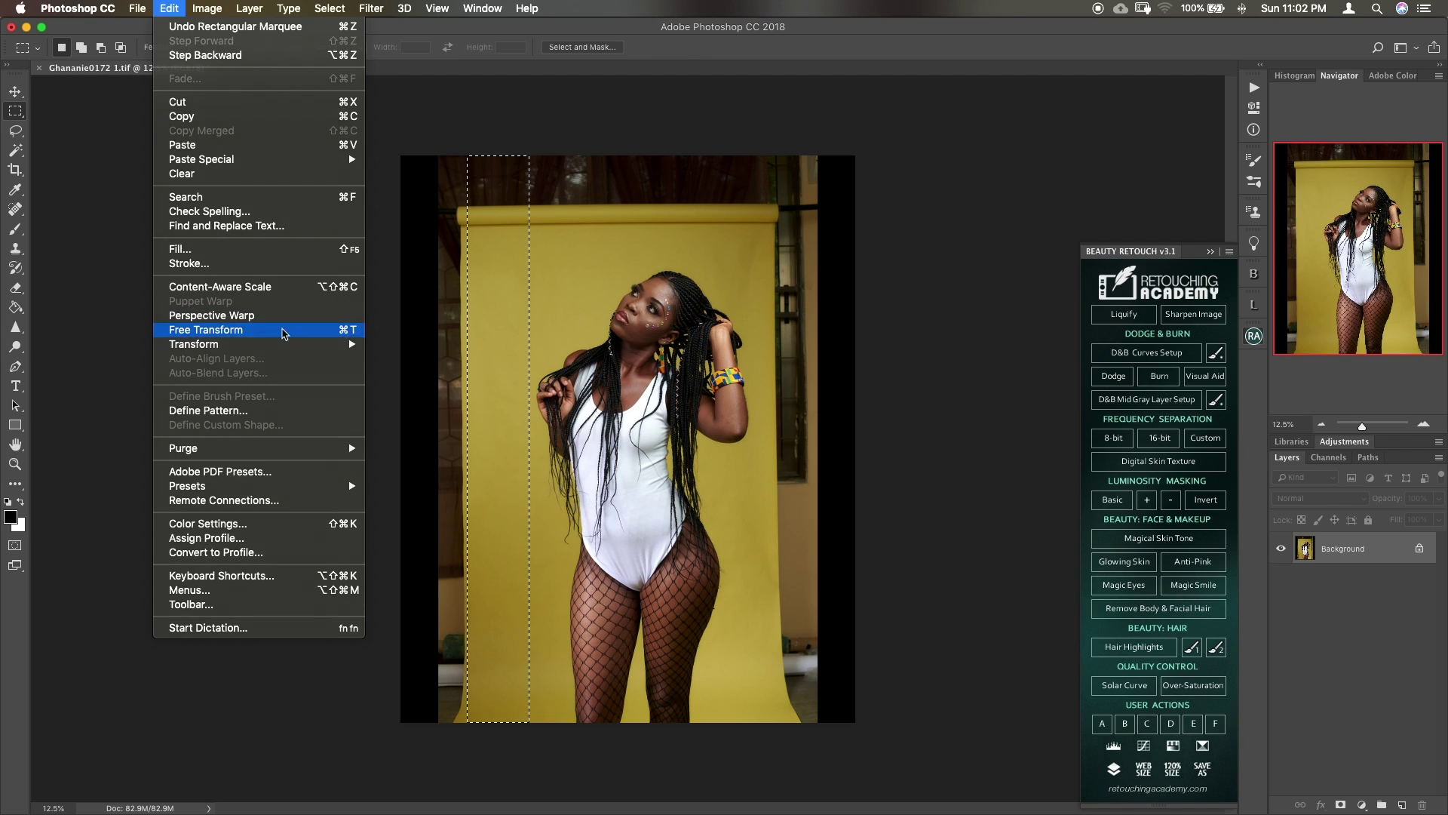
left_click(274, 330)
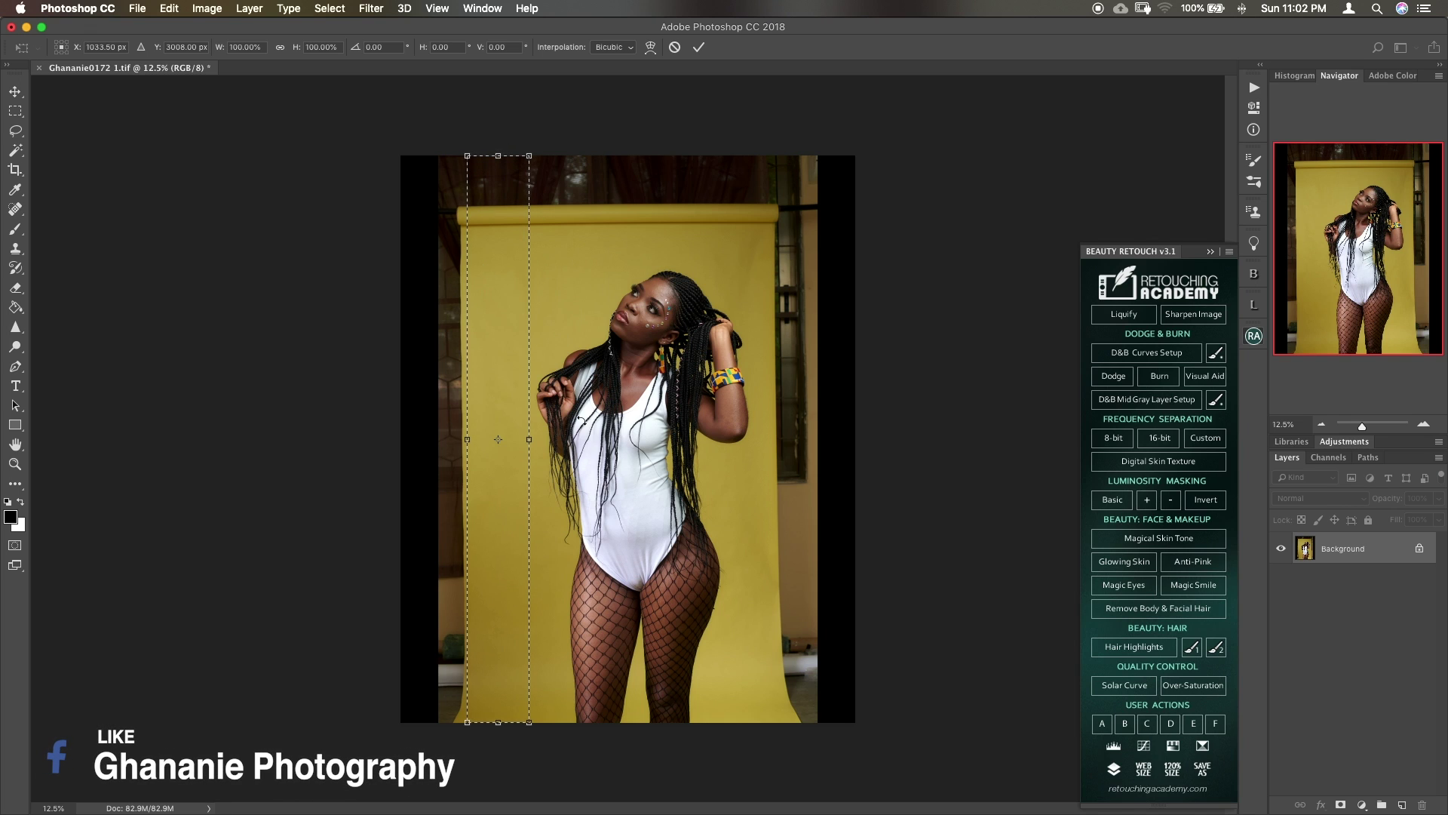
left_click_drag(469, 438, 404, 439)
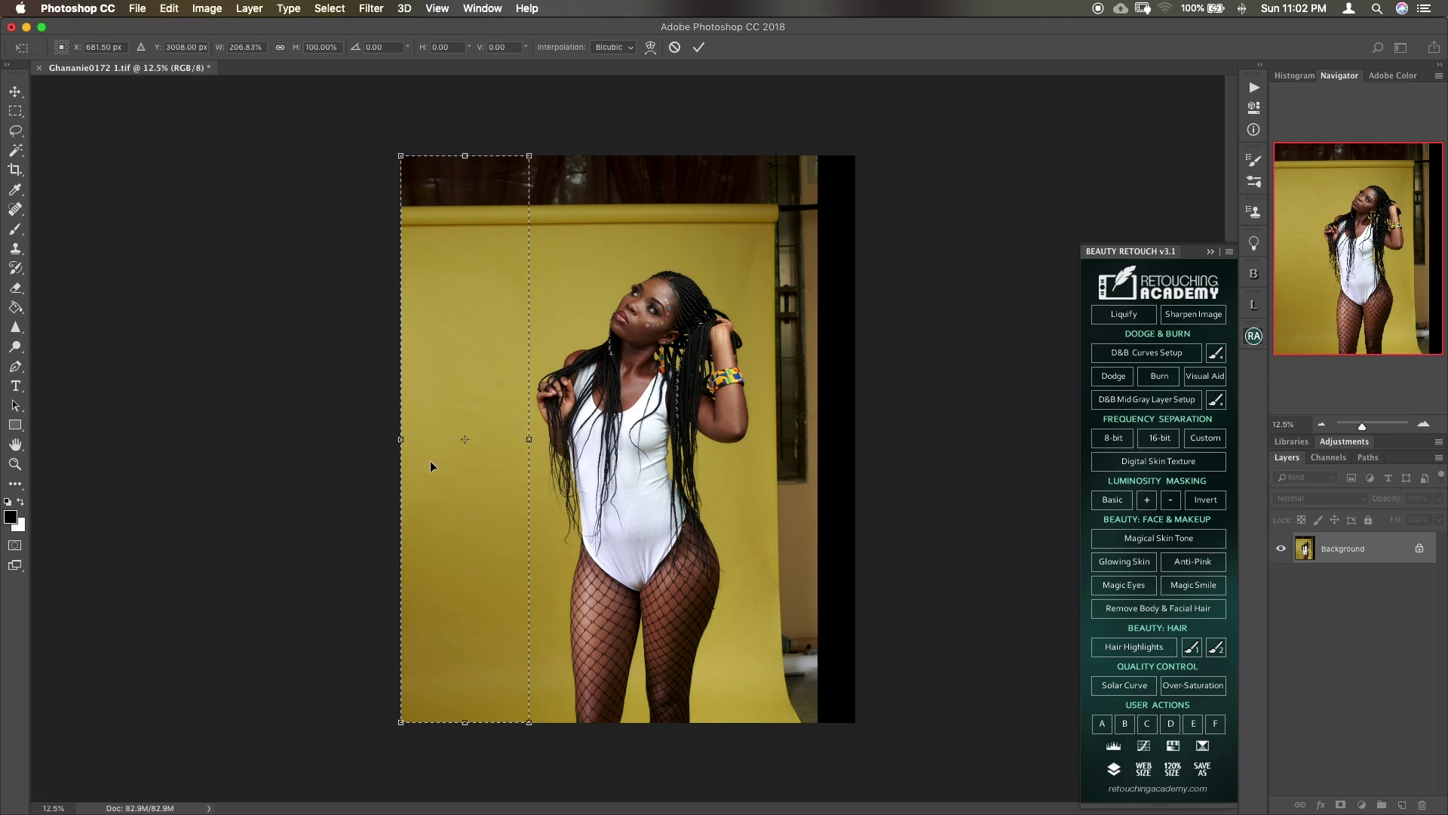
key("Return")
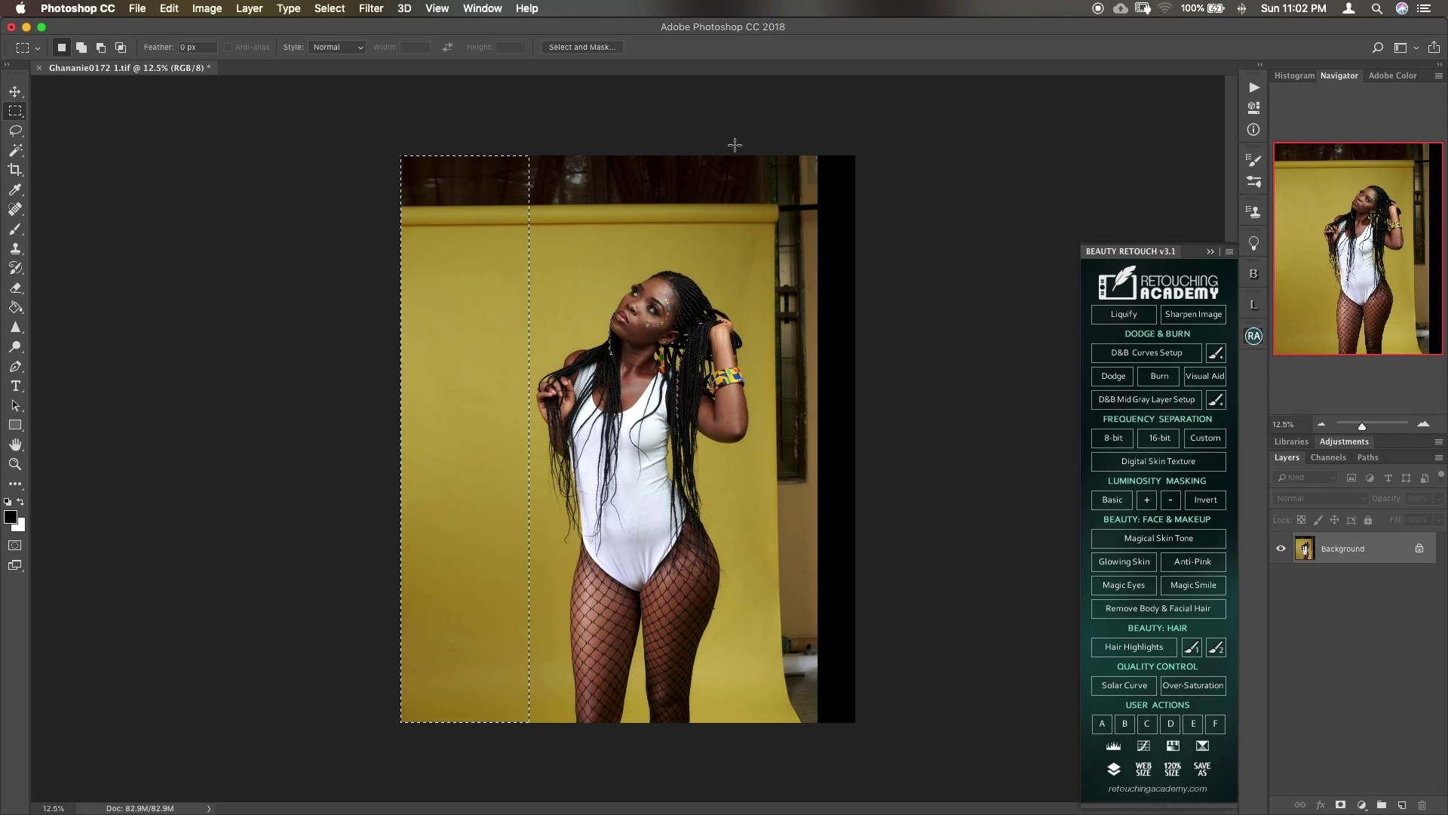
- Marquee a narrow right backdrop column, stretch it to the right canvas edge, then deselect
left_click_drag(738, 155, 760, 750)
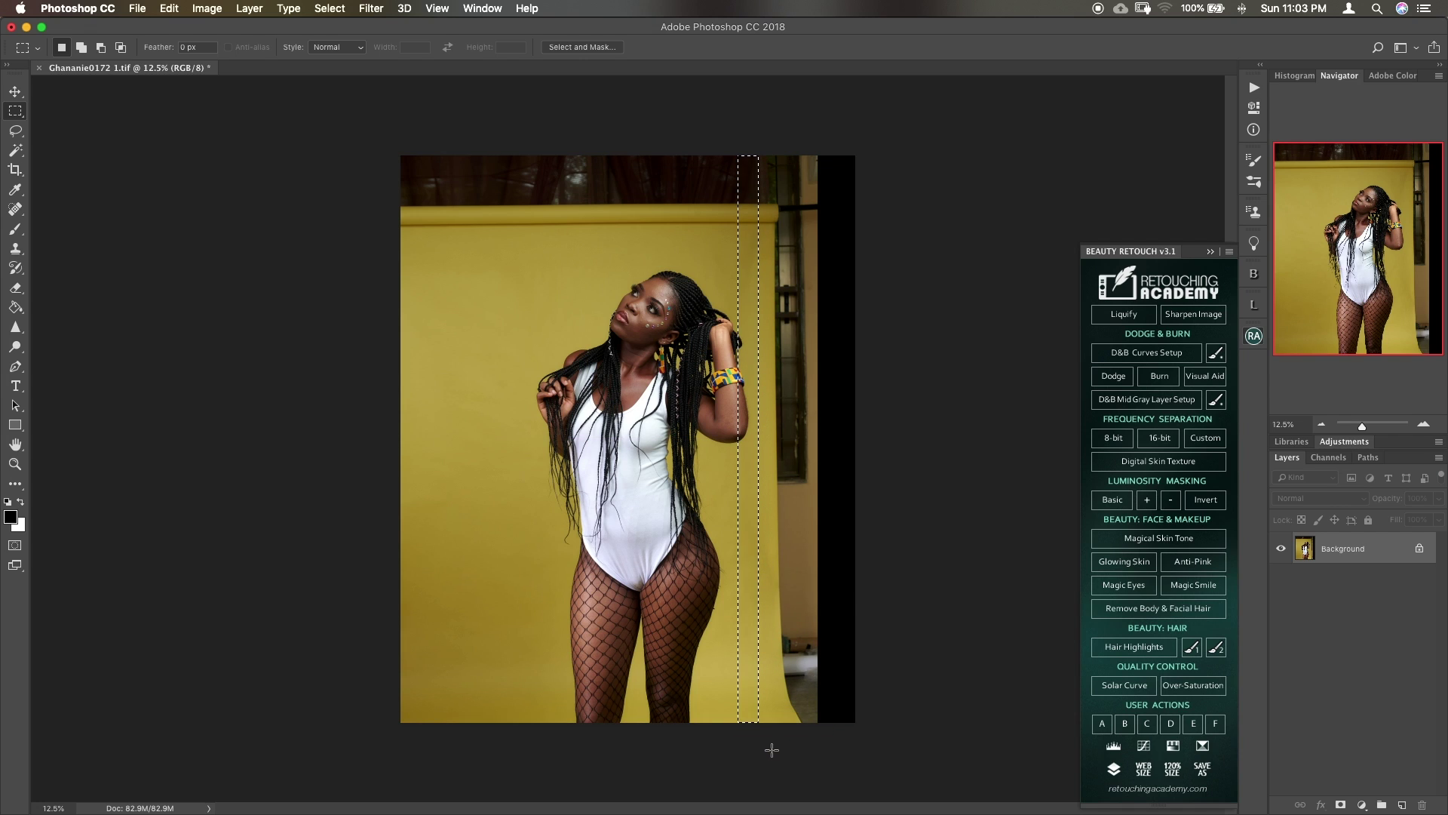
key("Right")
key("Right")
key("Right")
key("Right")
key("Right")
key("Right")
key("Right")
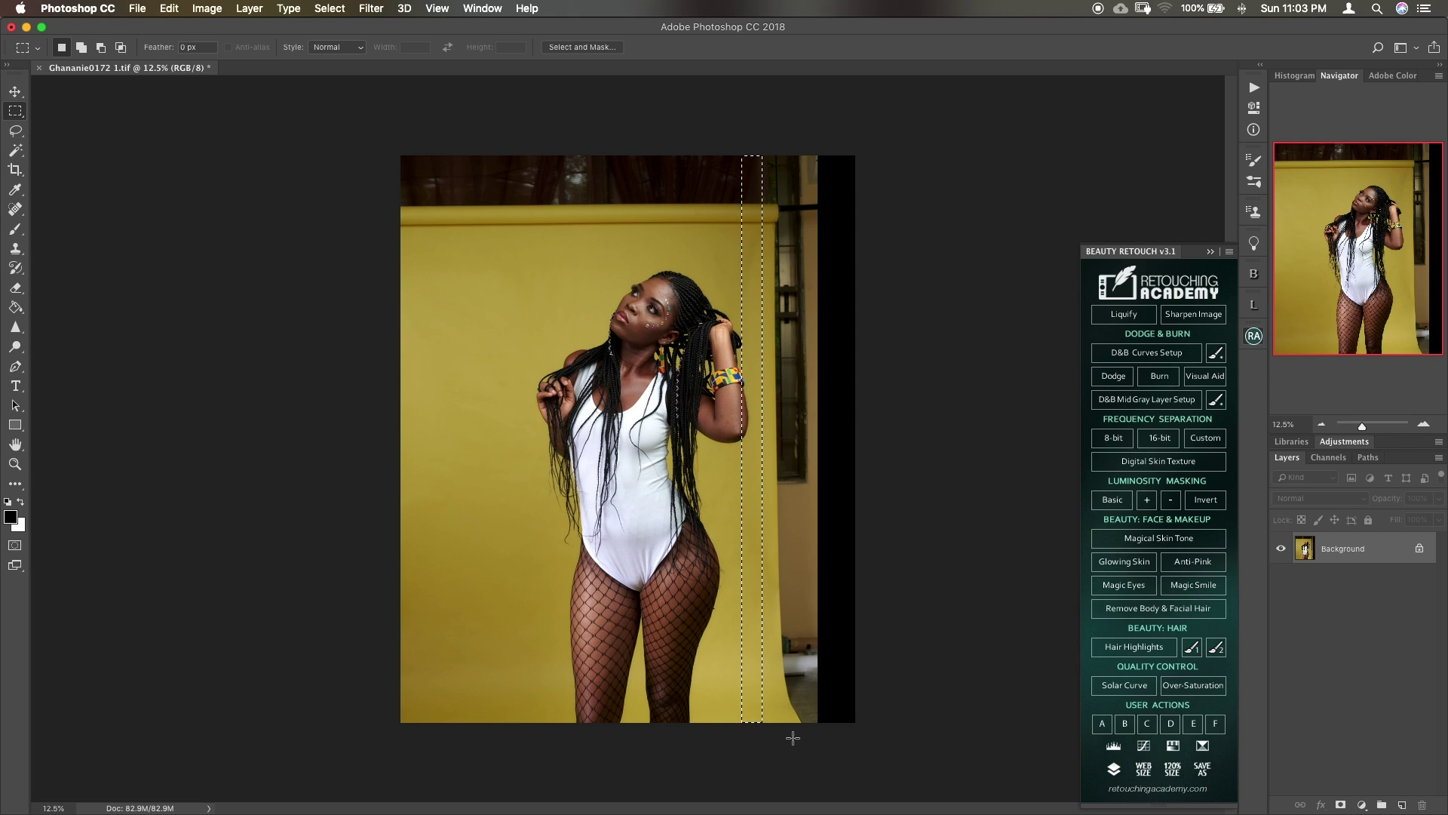
key("Right")
key("Right")
key("Right")
key("Right")
key("Right")
key("Right")
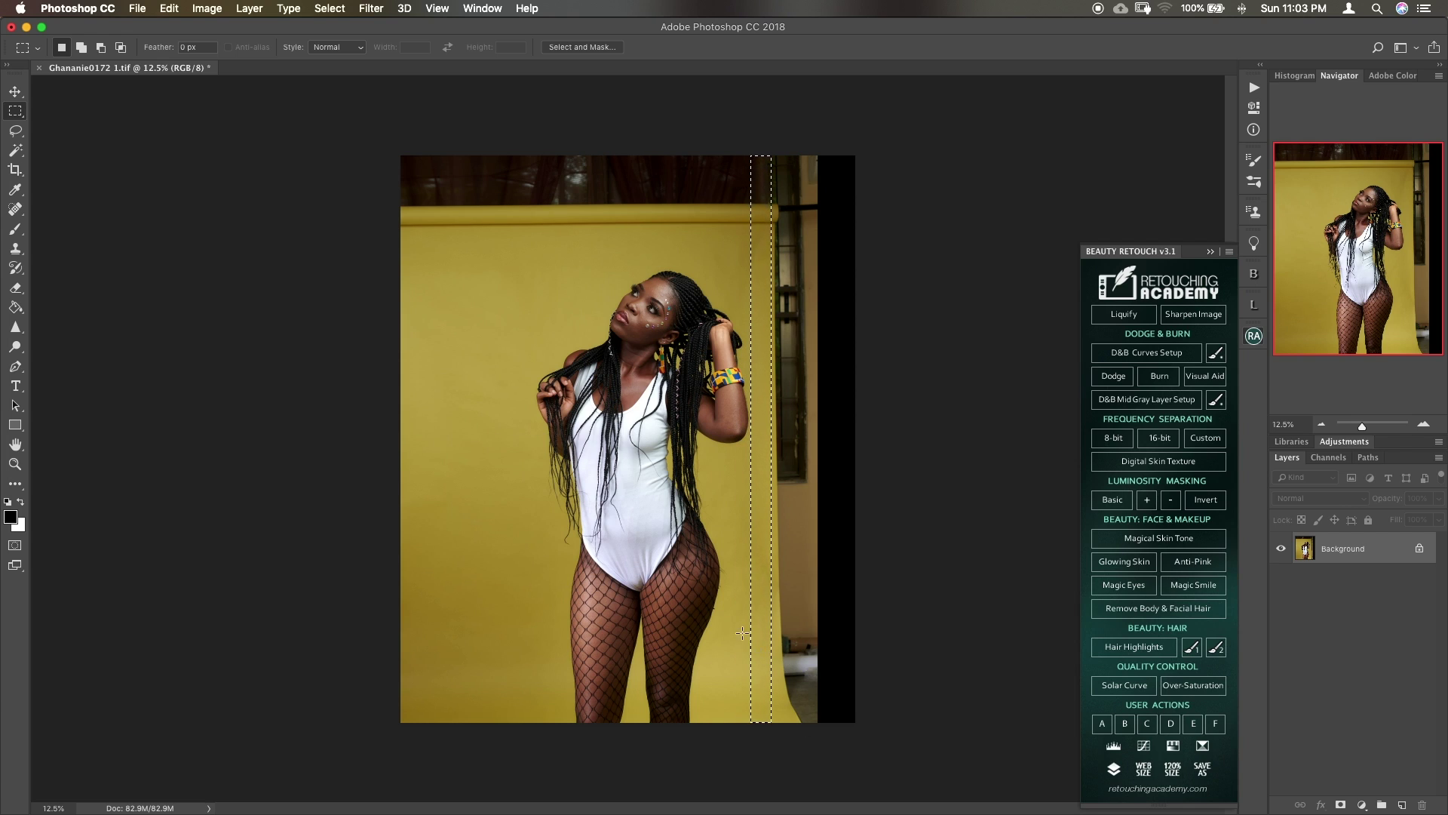
key("Right")
key("Right")
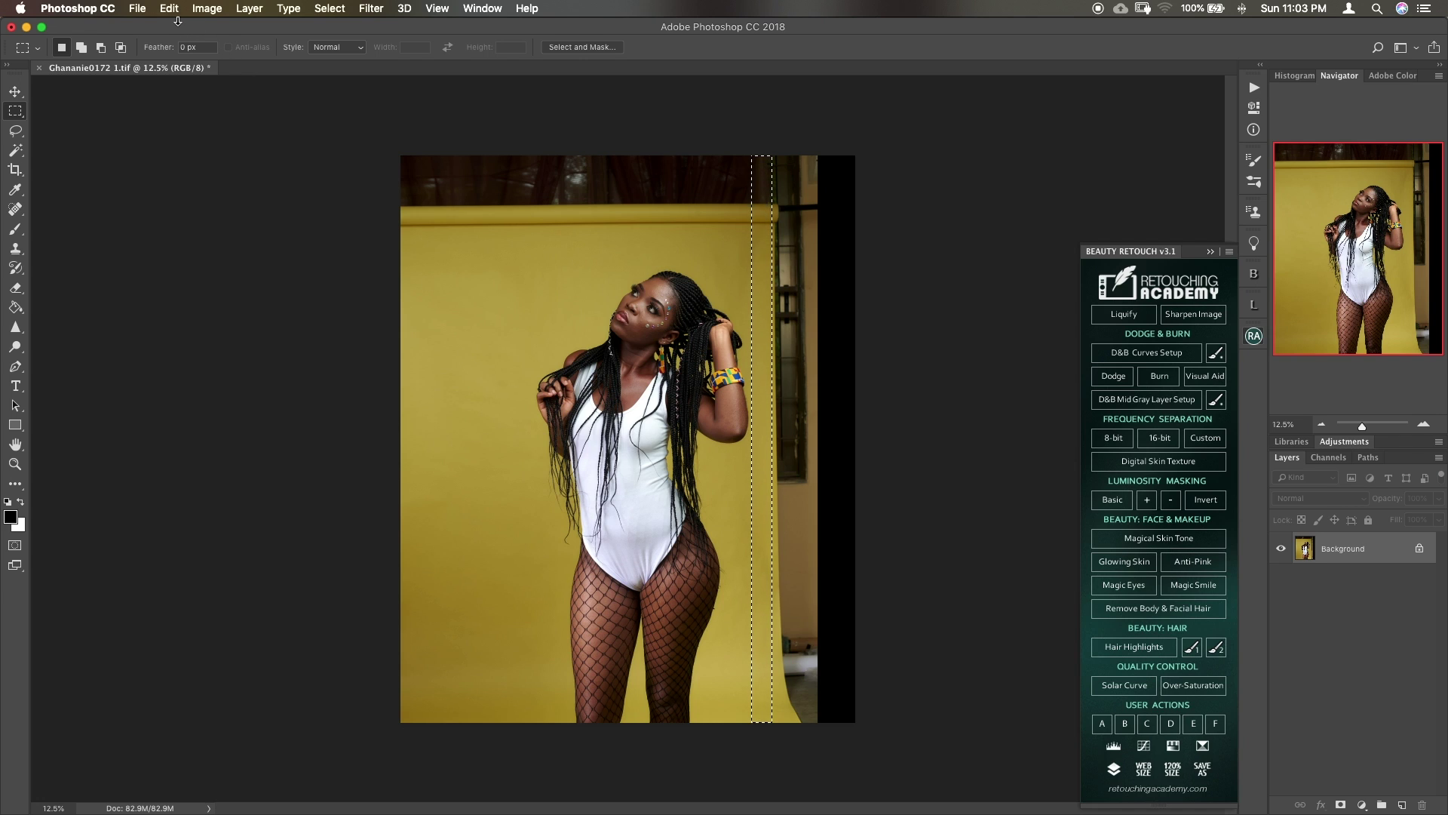
left_click(169, 8)
left_click(224, 338)
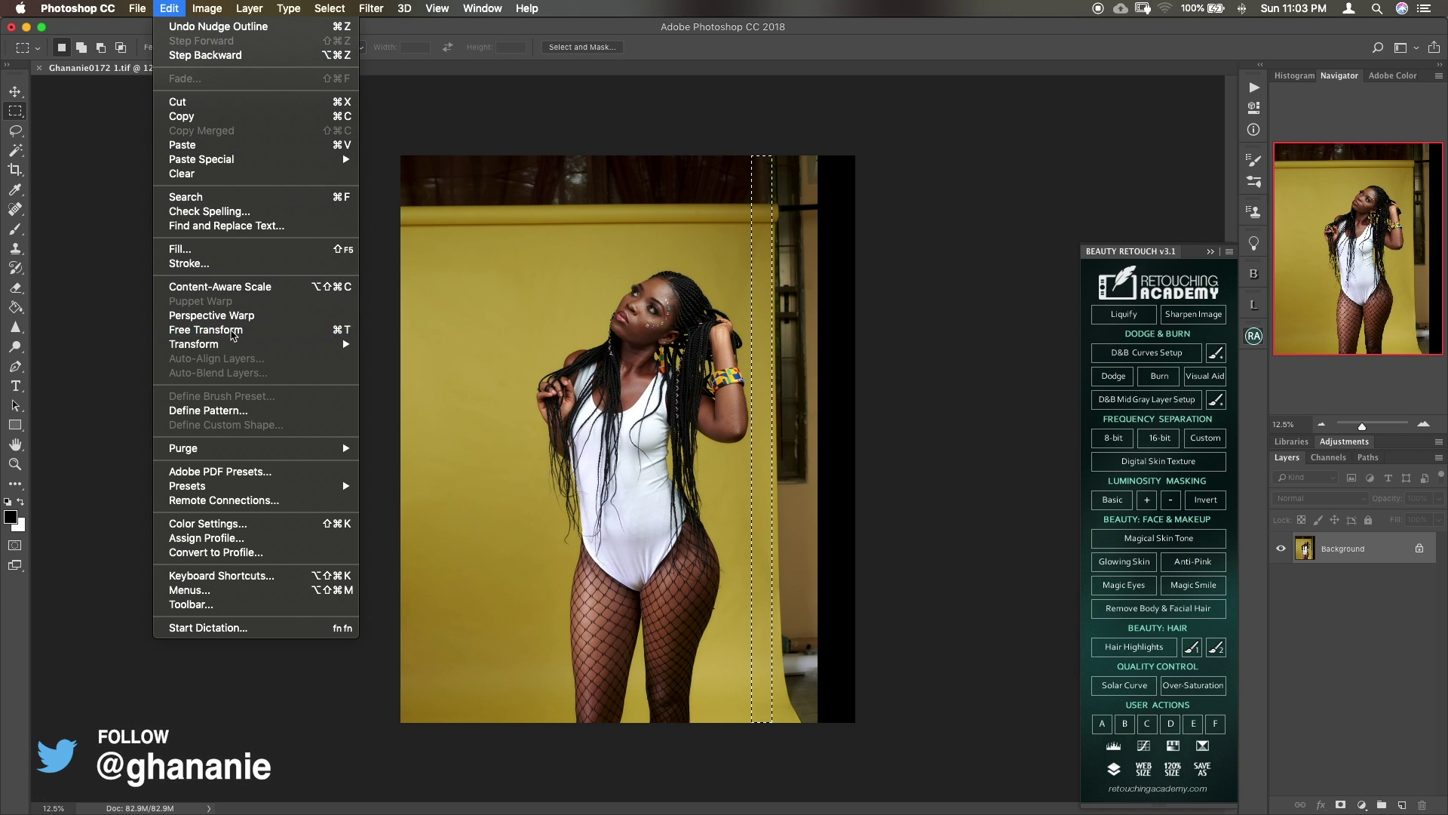
left_click_drag(780, 439, 857, 439)
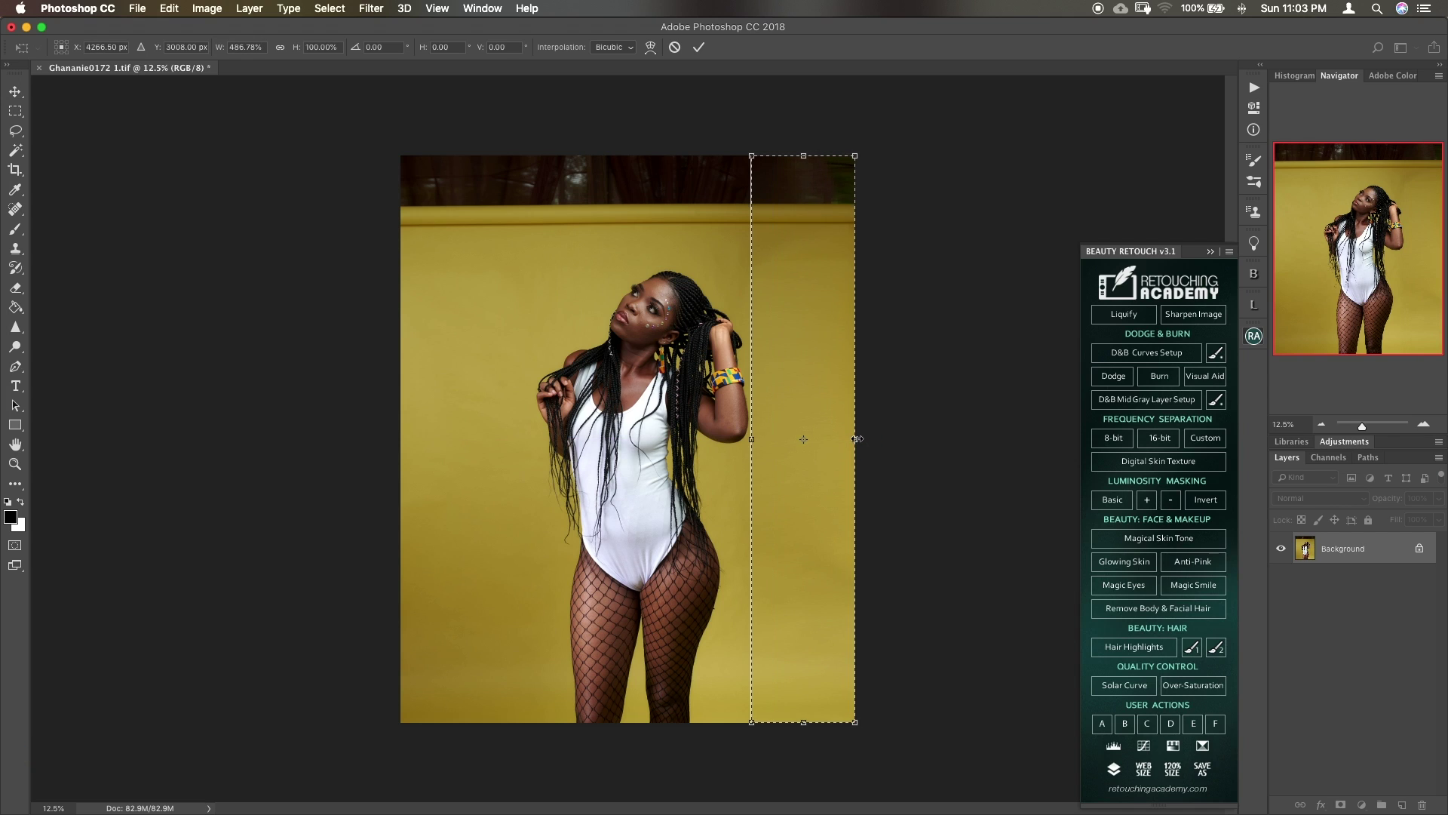
key("Return")
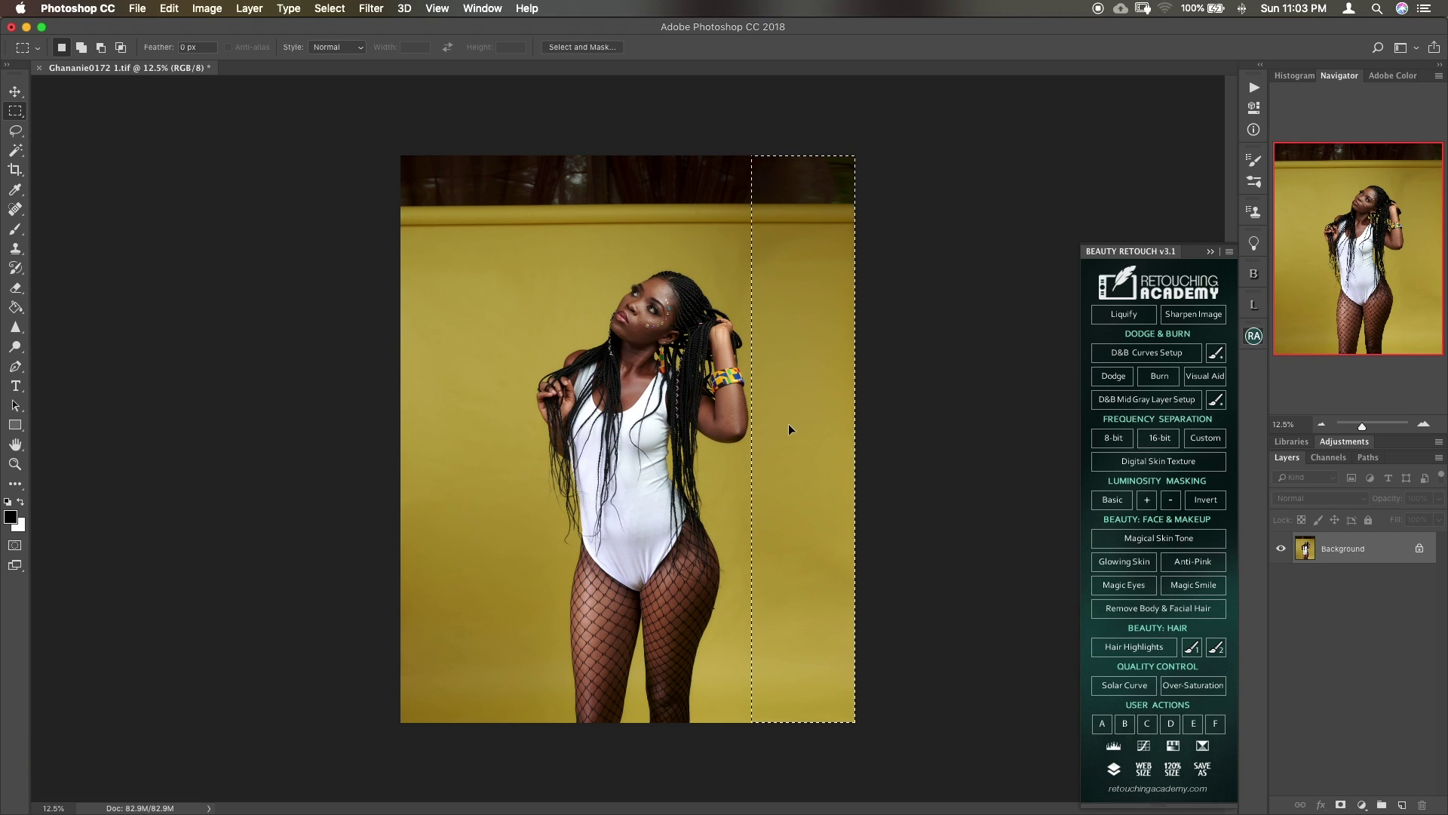
key("super+d")
- Stretch a full-width backdrop band near the top up to the top edge, then deselect
left_click_drag(393, 267, 887, 233)
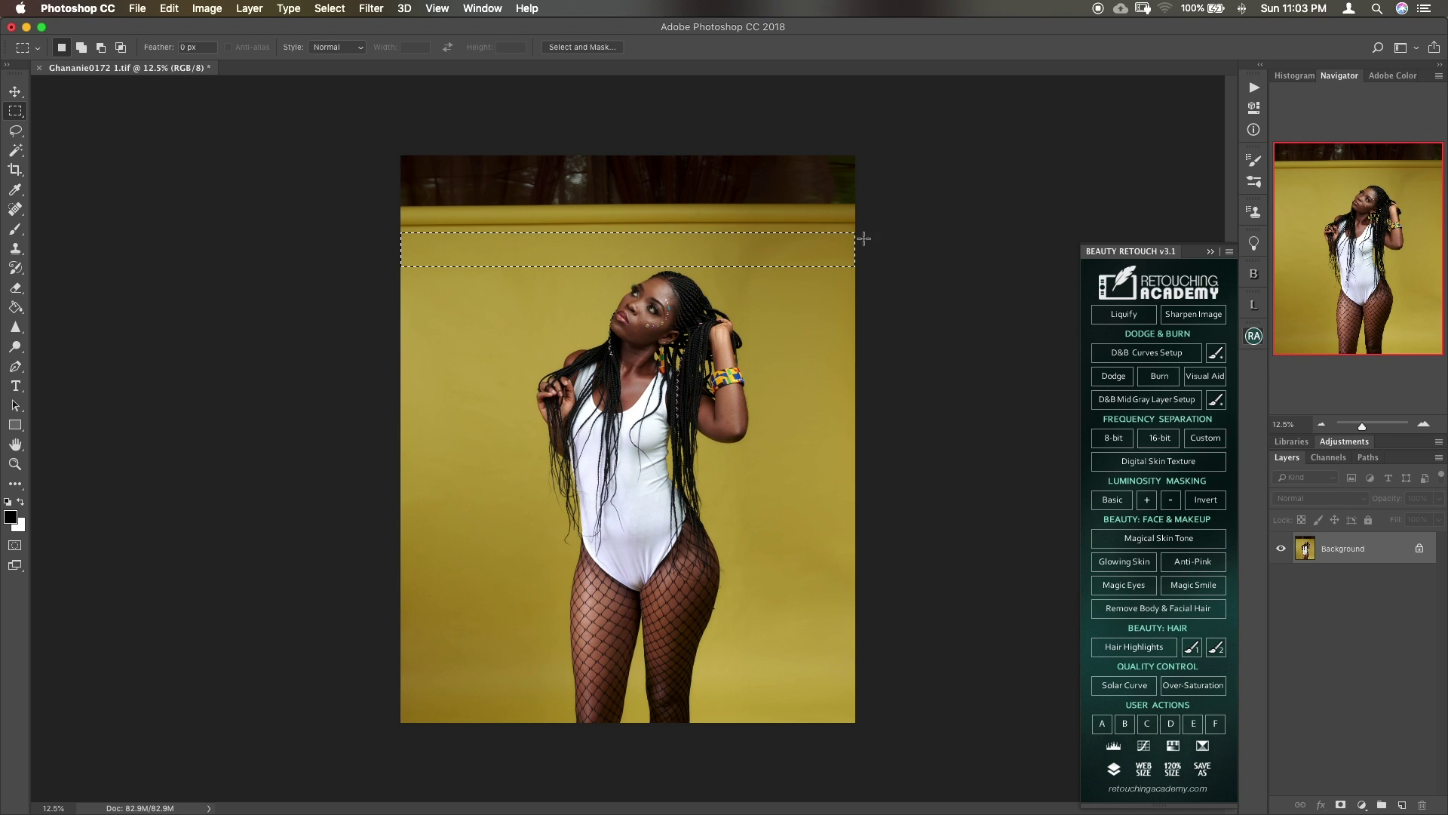
key("ctrl+t")
left_click_drag(628, 230, 629, 156)
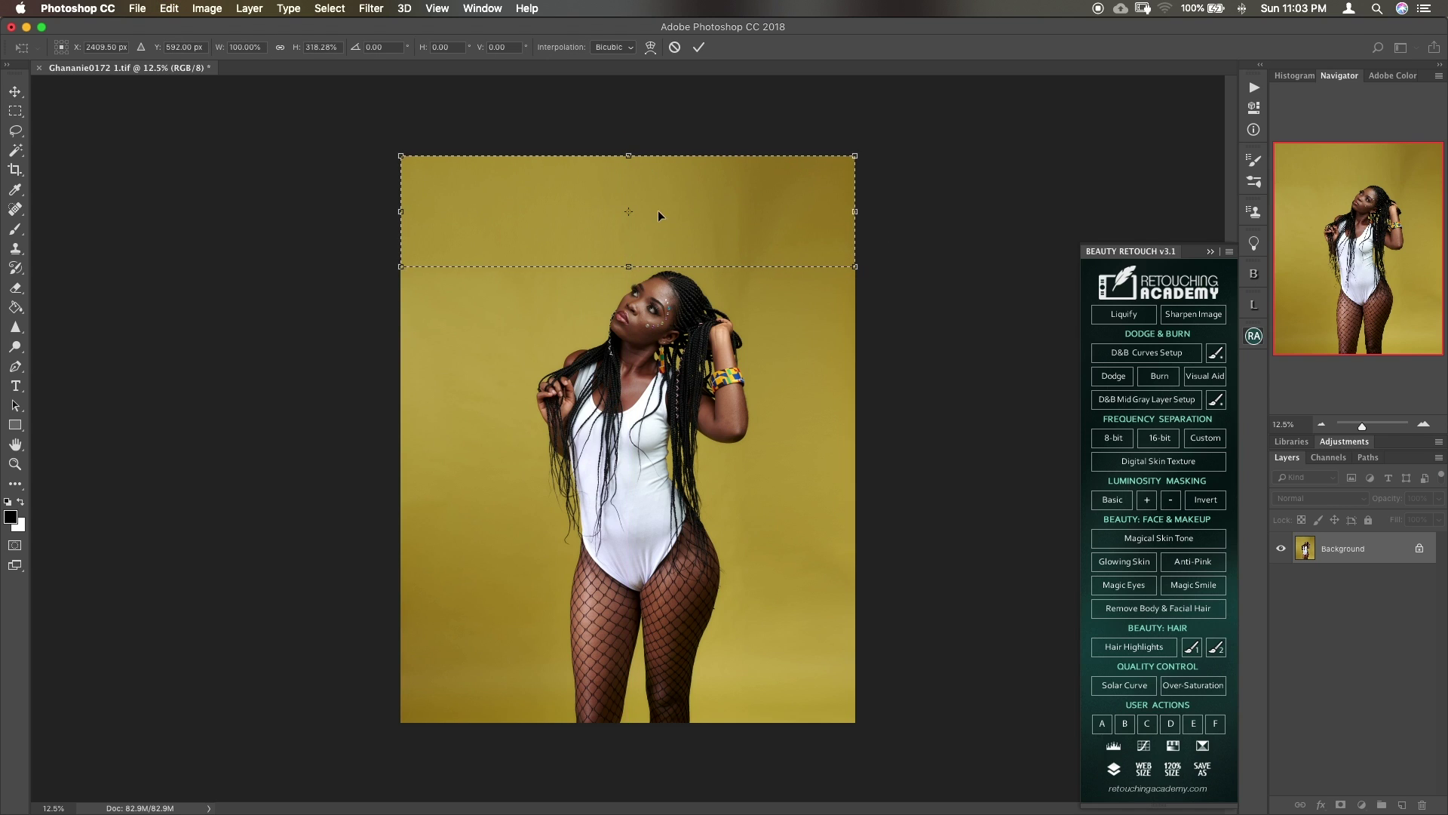
key("Return")
key("ctrl+d")
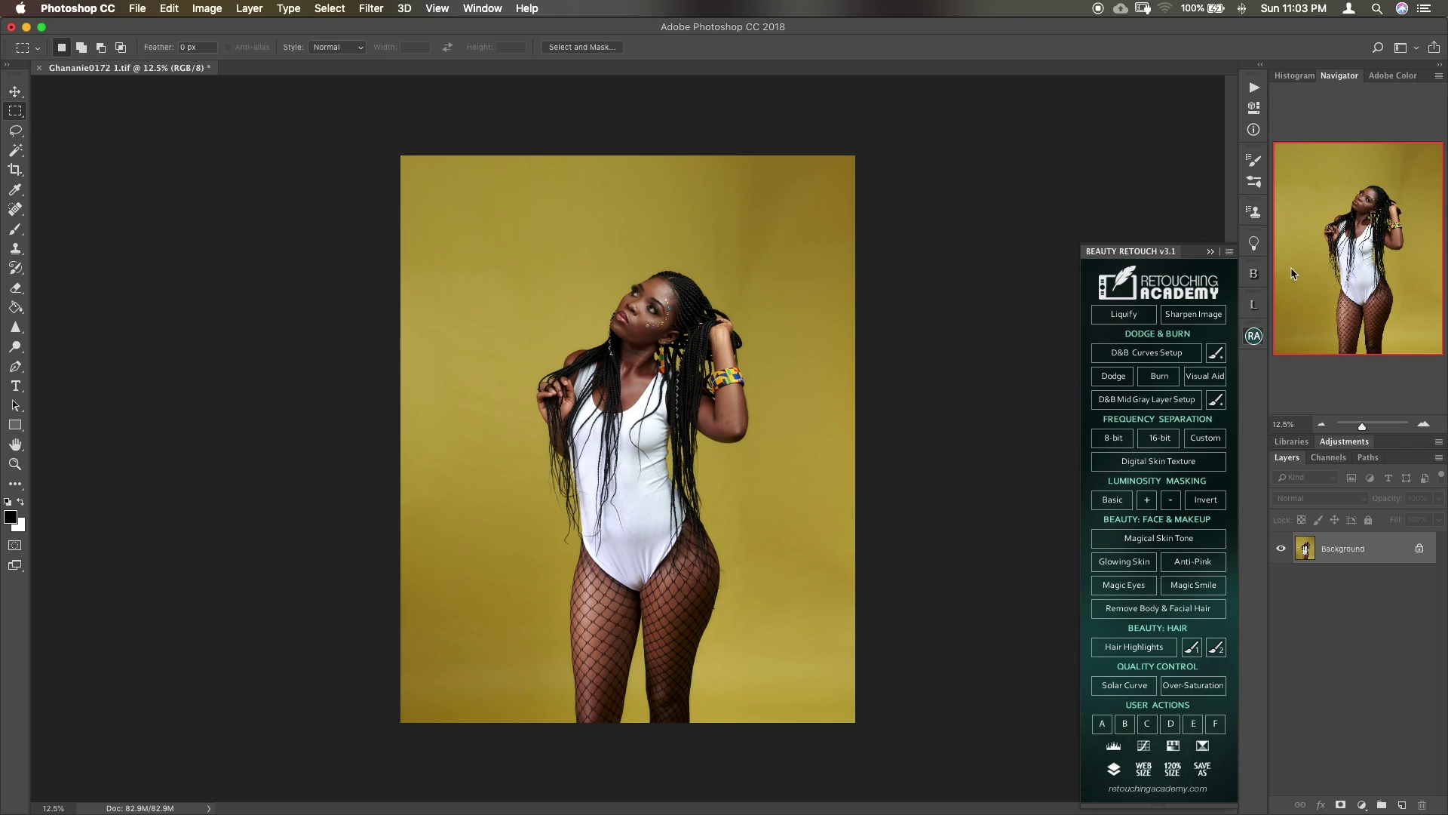
- Save Ghananie0172 1.tif in Photoshop and switch back to Capture One
key("cmd+s")
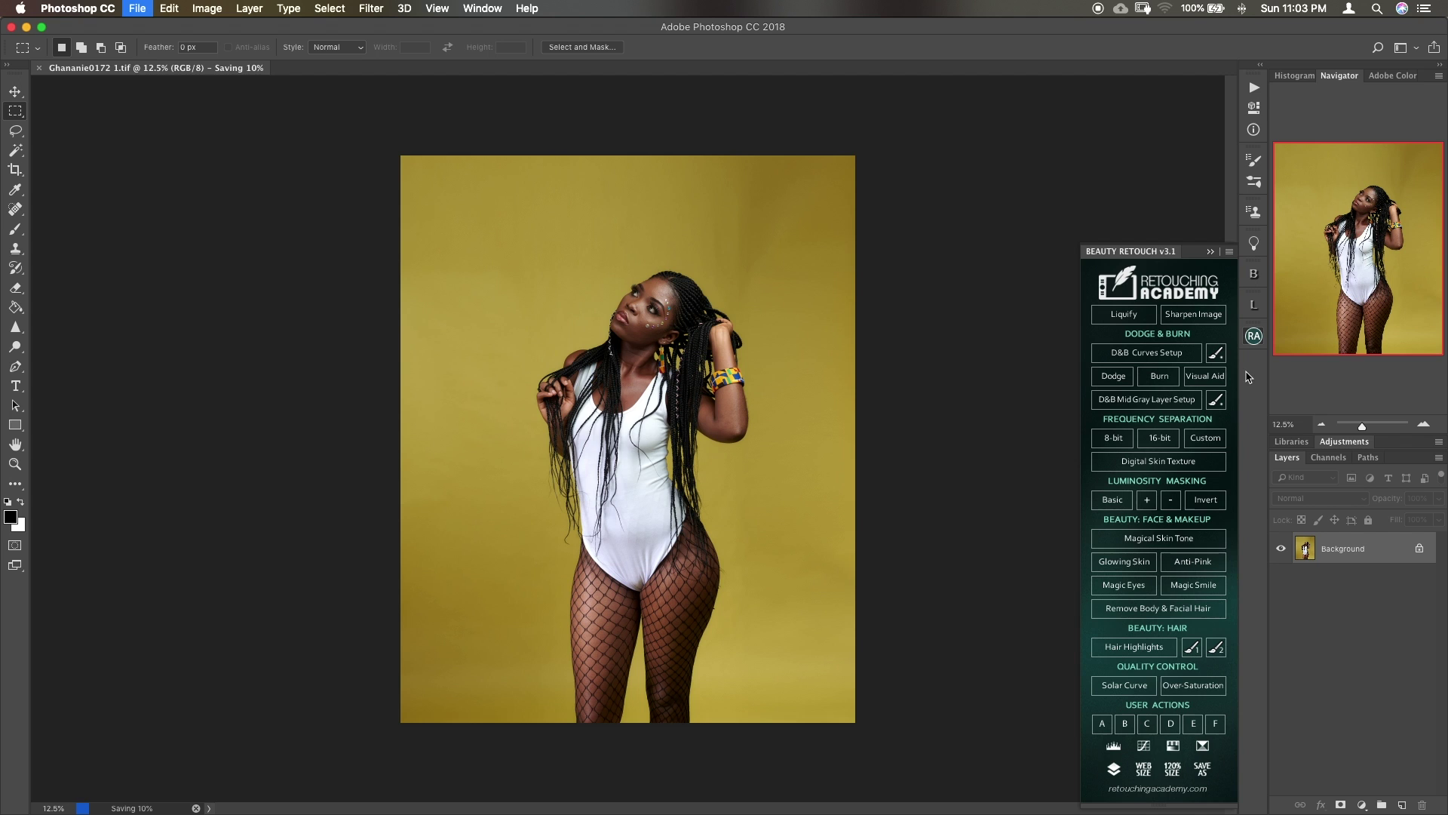
key("ctrl+Up")
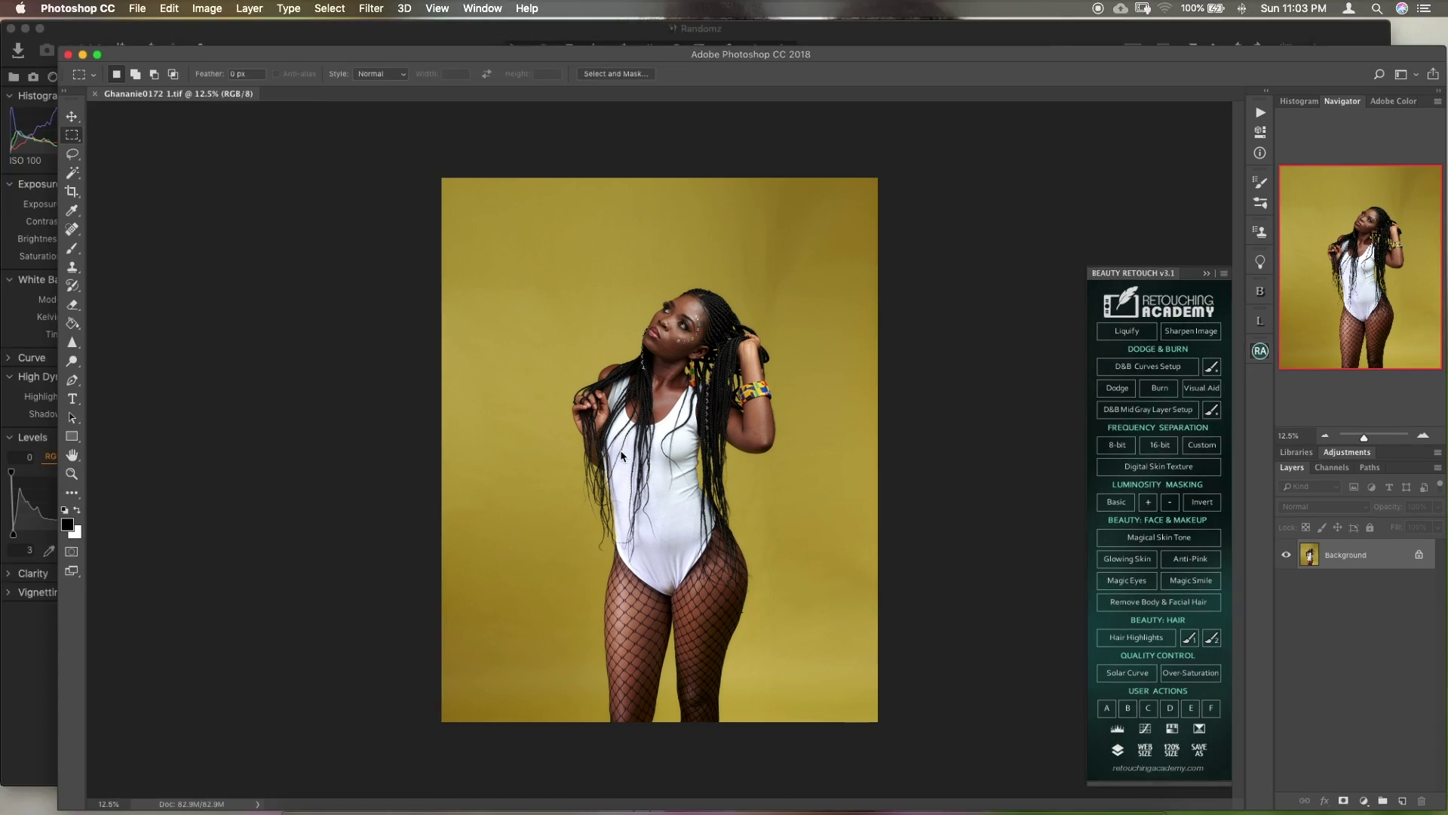
left_click(490, 332)
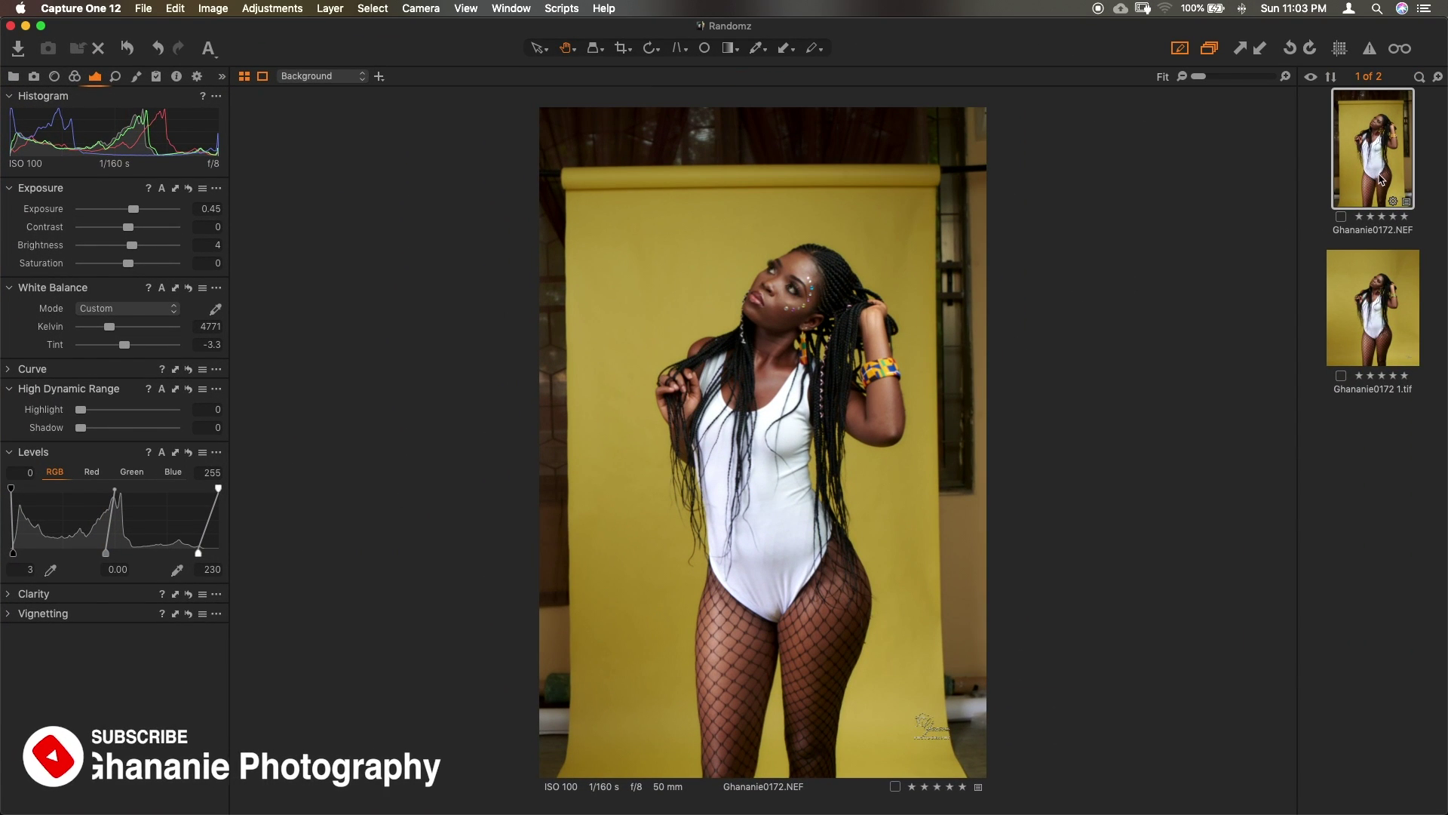
- Compare the edited TIFF with the original NEF, ending on the TIFF
left_click(1350, 354)
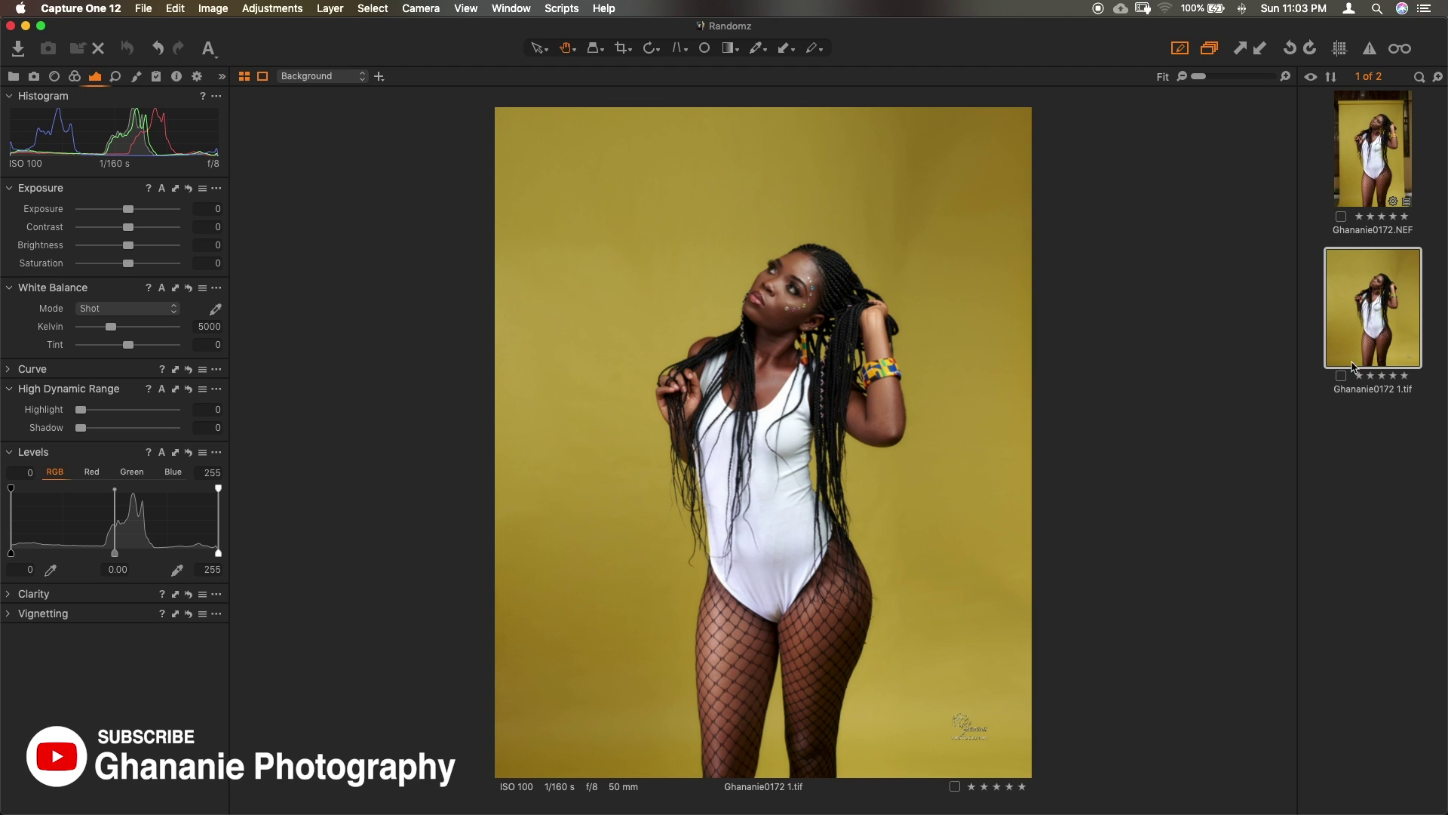
left_click(1348, 242)
left_click(1358, 322)
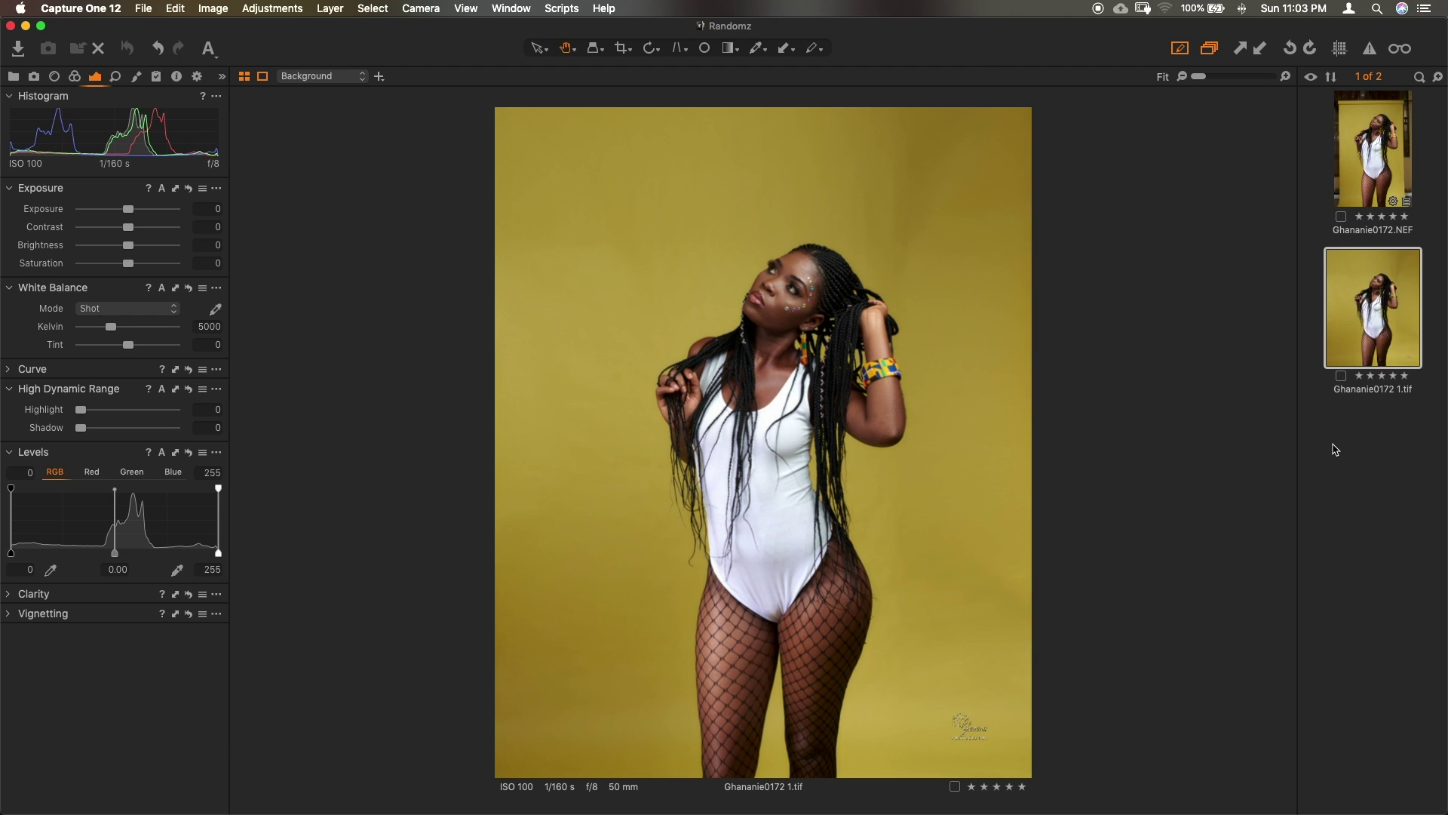